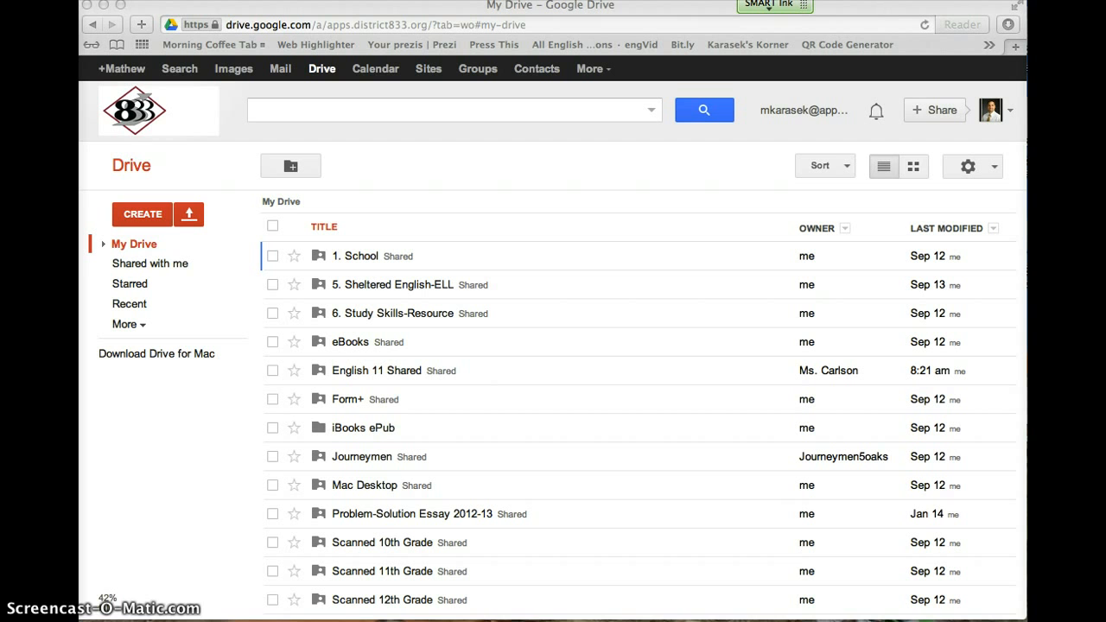
left_click(1017, 52)
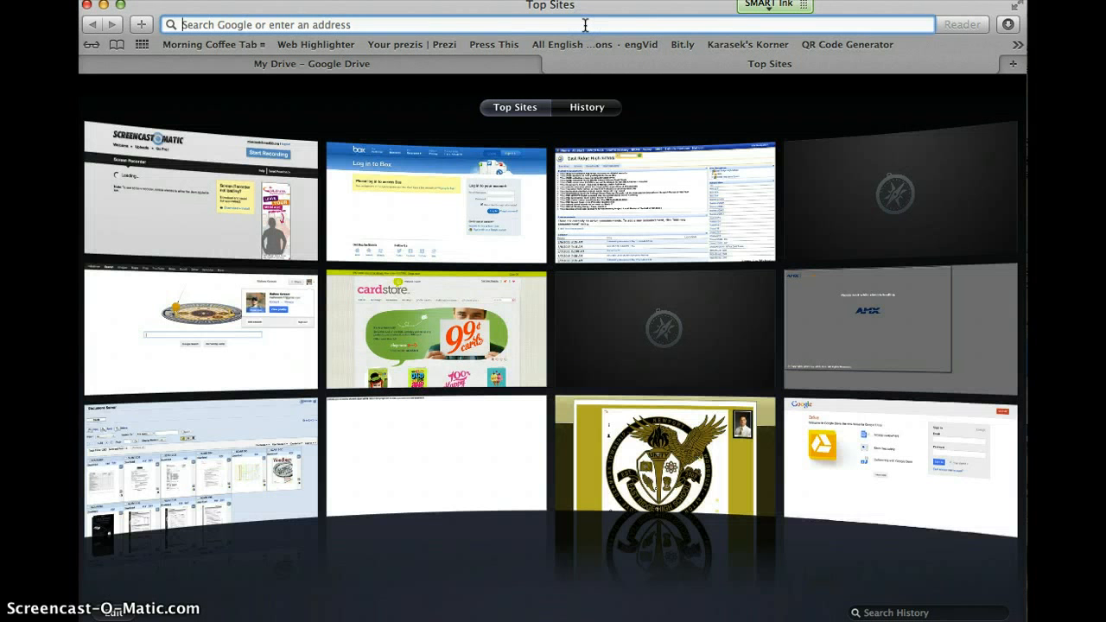
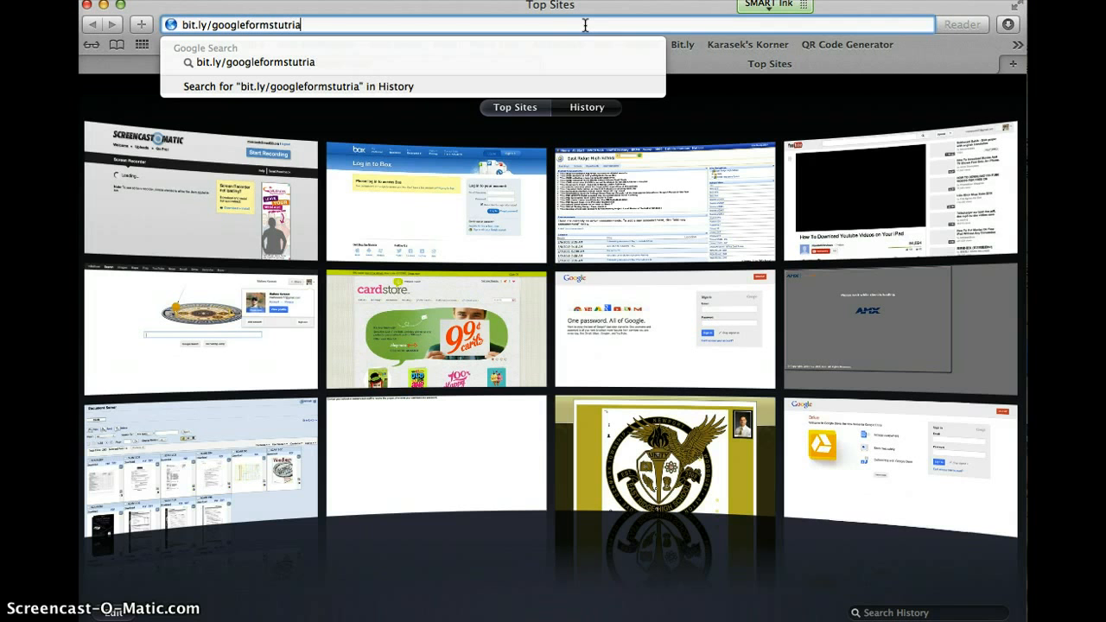
type("orial")
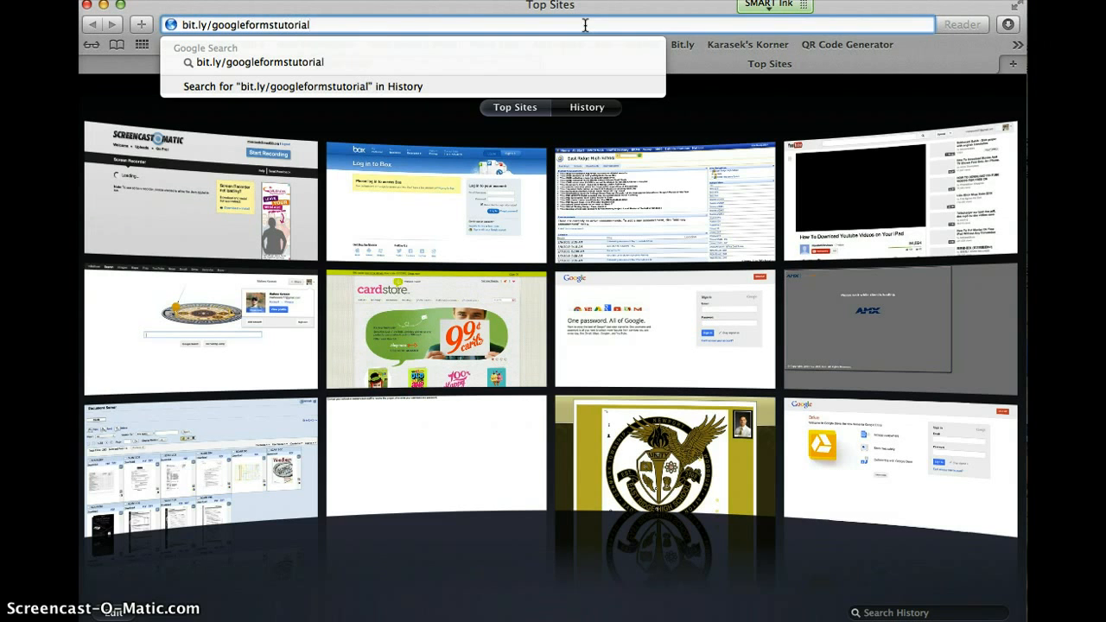
key("Return")
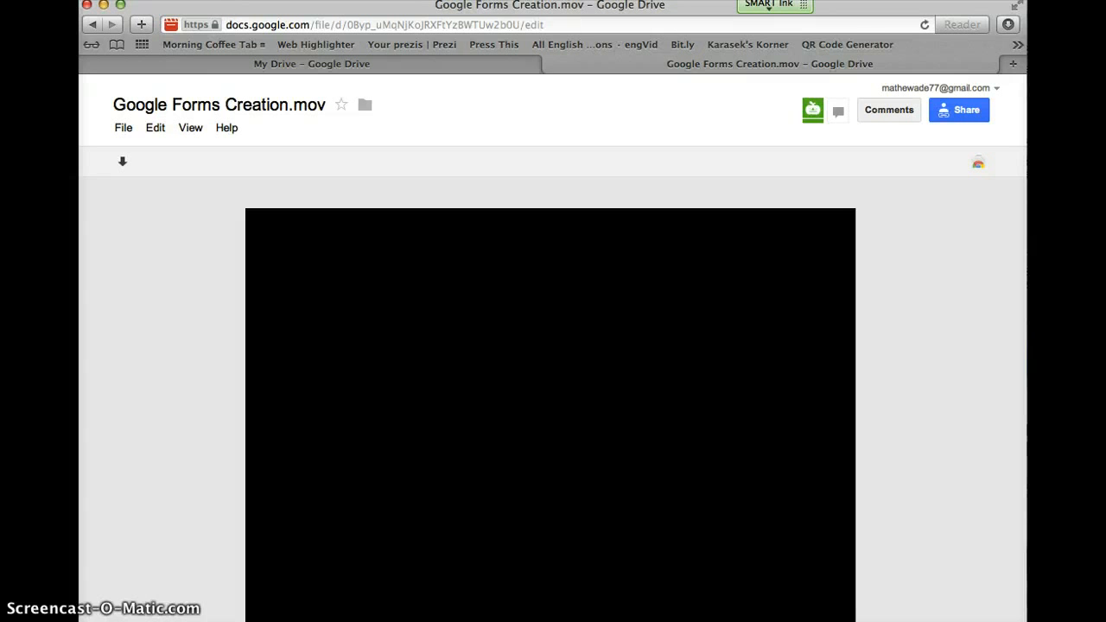
Step: Switch back to the 'My Drive – Google Drive' tab
left_click(533, 65)
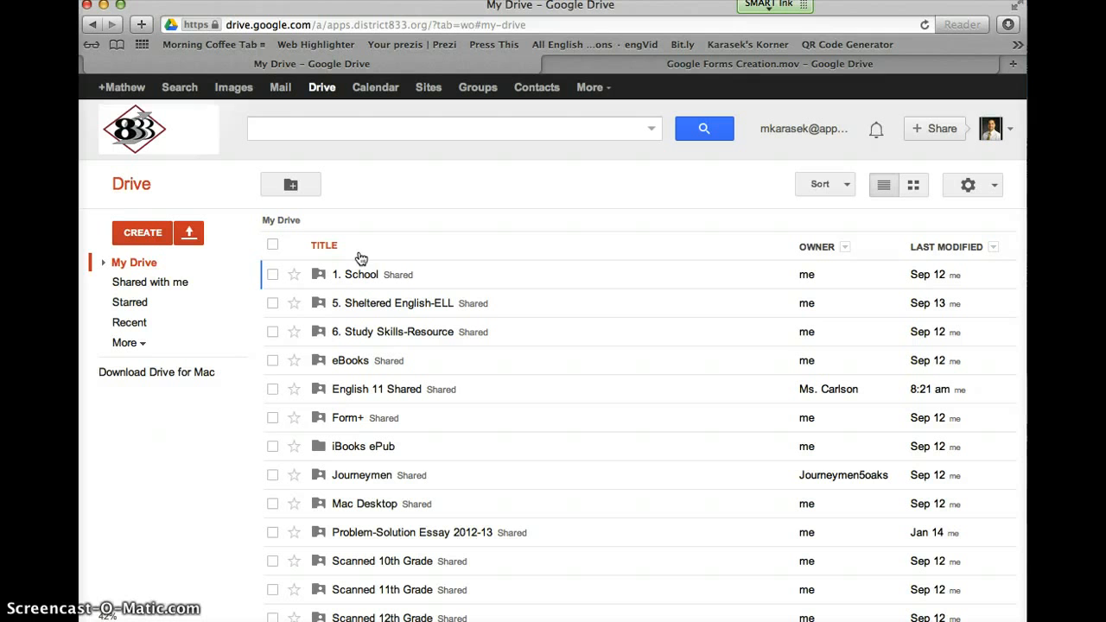
Step: Search Public Templates for 'gclassfolders' and use the EdListen.com gClassFolders template
left_click(141, 237)
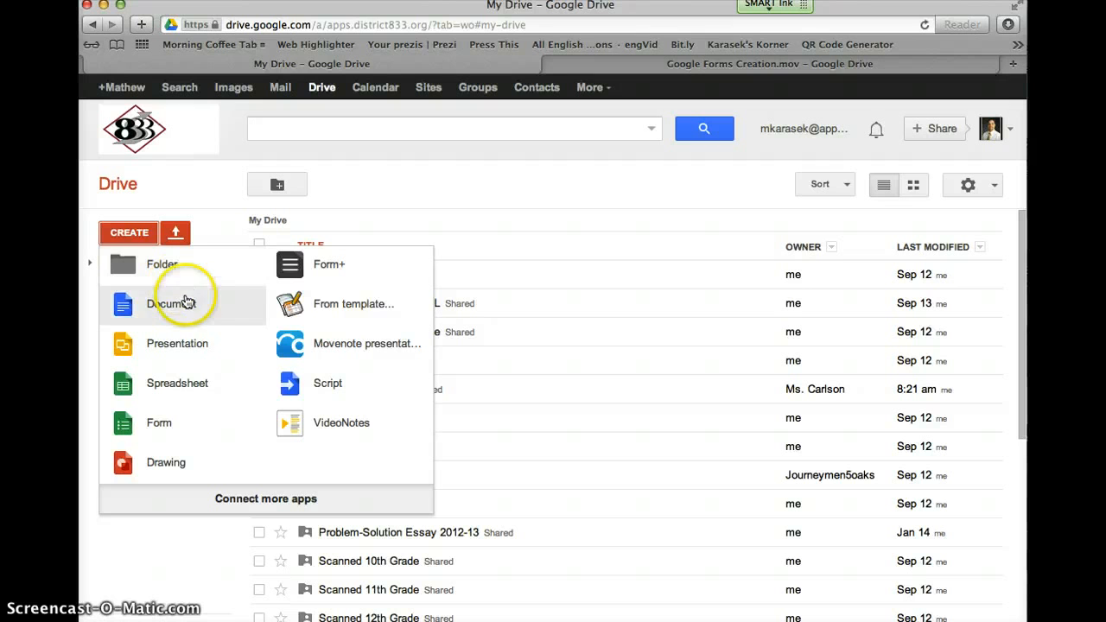
left_click(341, 307)
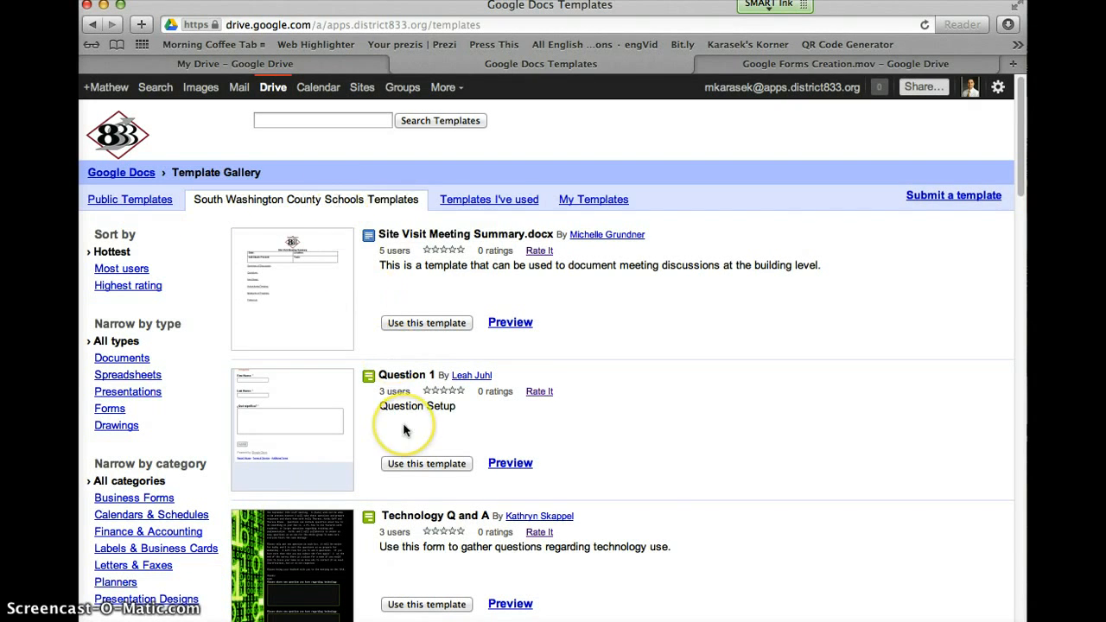
scroll(403, 432, "down", 5)
scroll(403, 432, "up", 5)
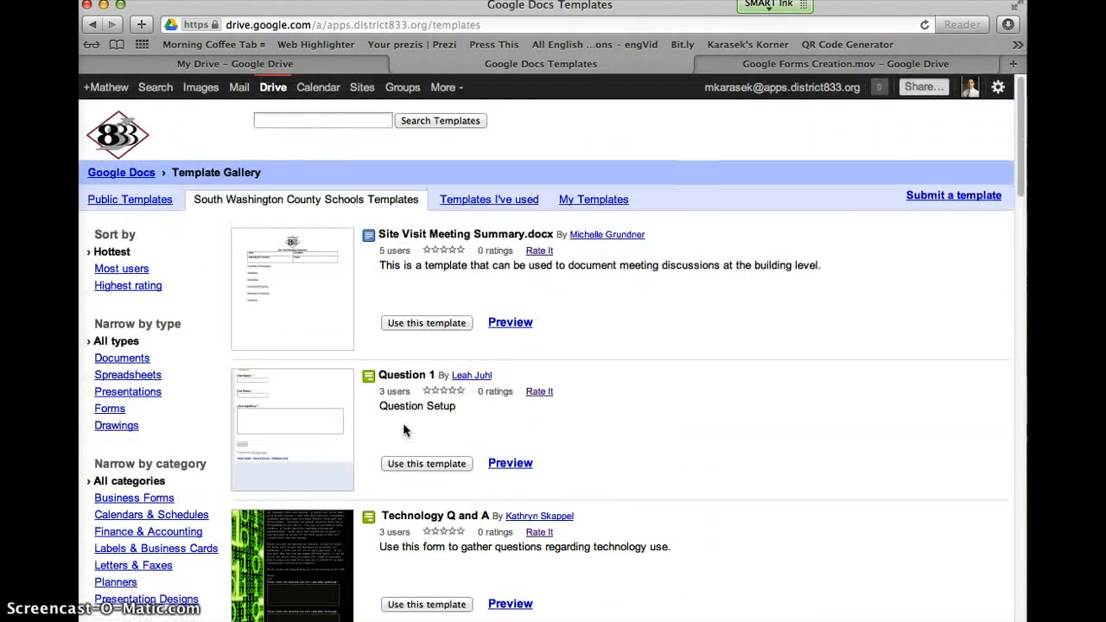
left_click(136, 201)
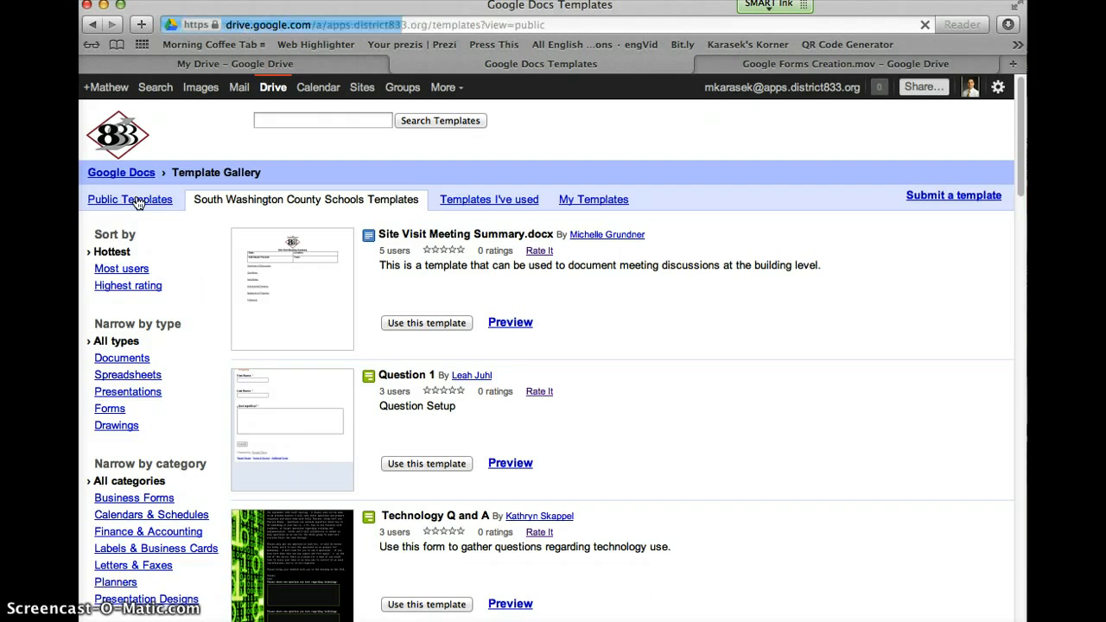
left_click(278, 123)
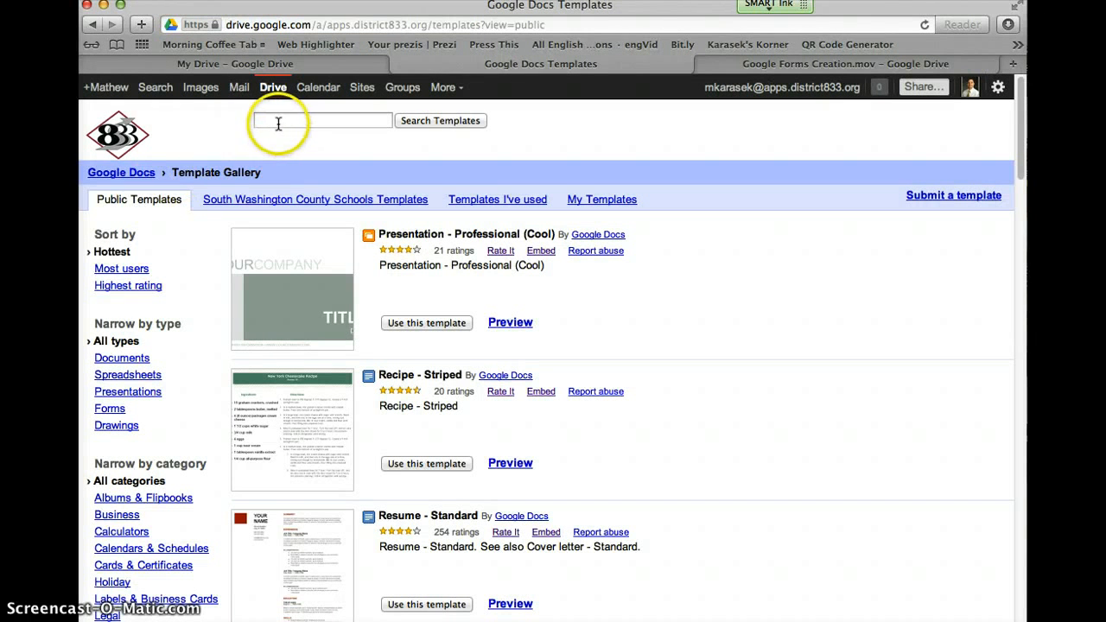
type("g")
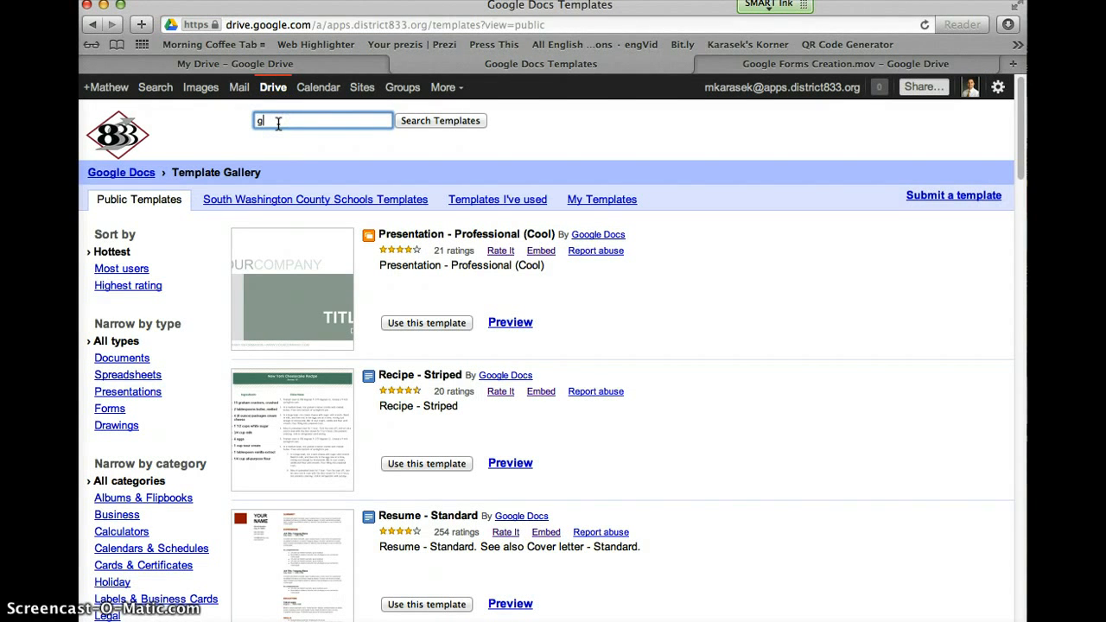
type("classfolders")
left_click(402, 123)
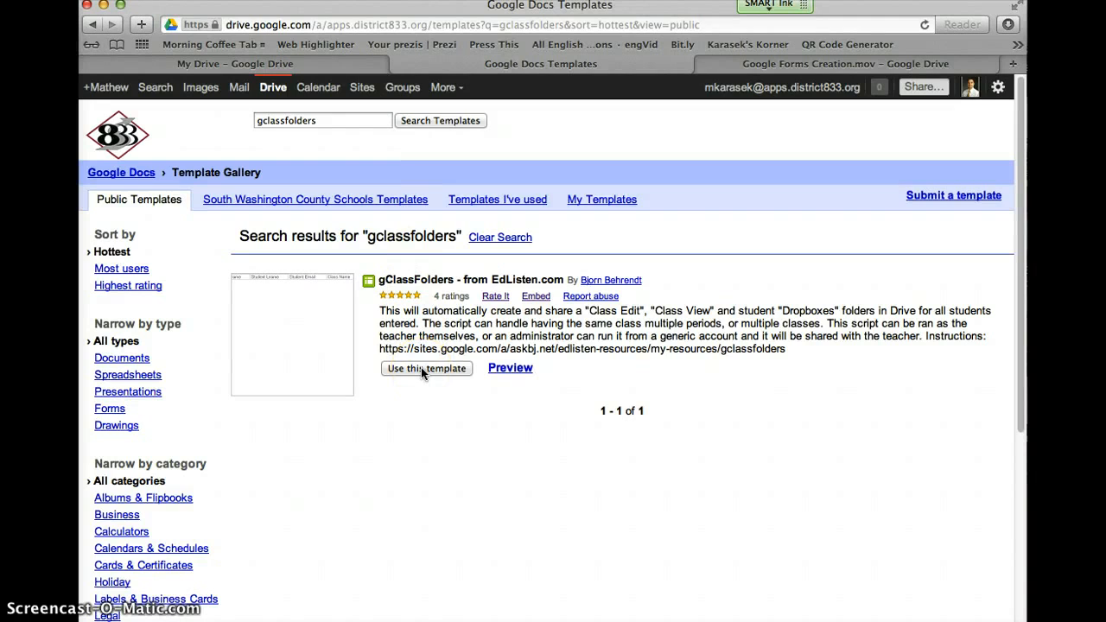
left_click(422, 369)
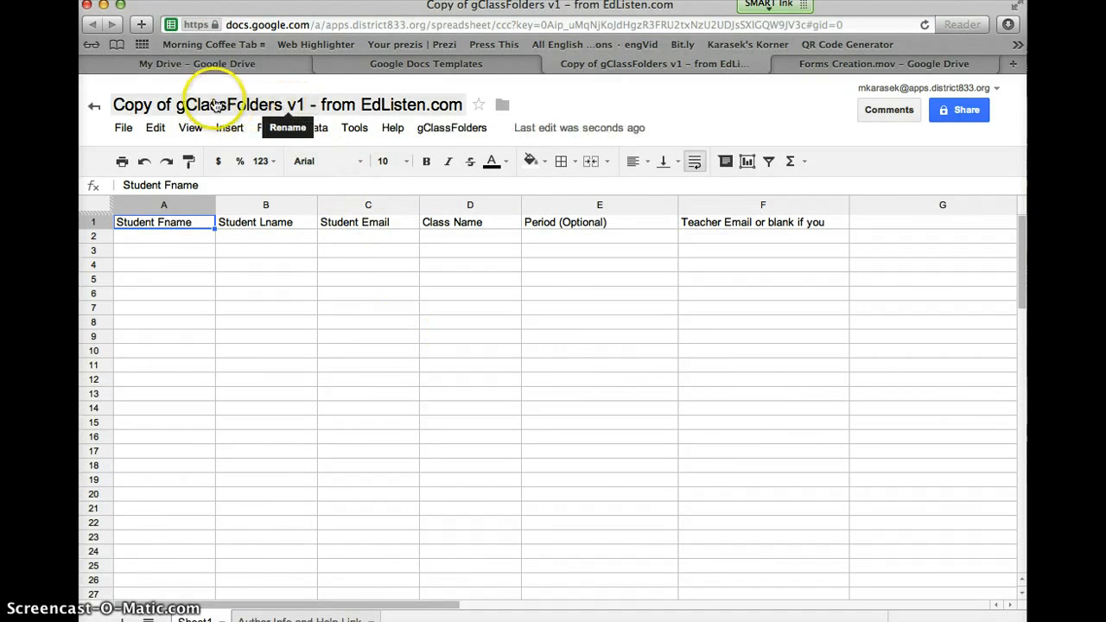
Step: Rename the spreadsheet to 'Sheltered ELL'
left_click(285, 106)
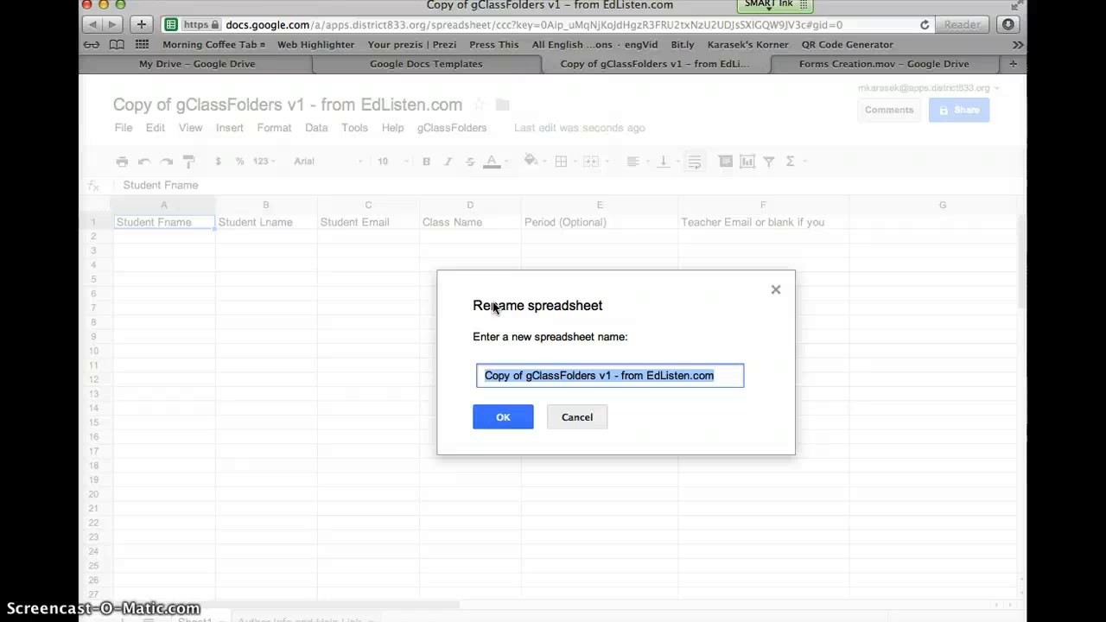
type("Sheltere")
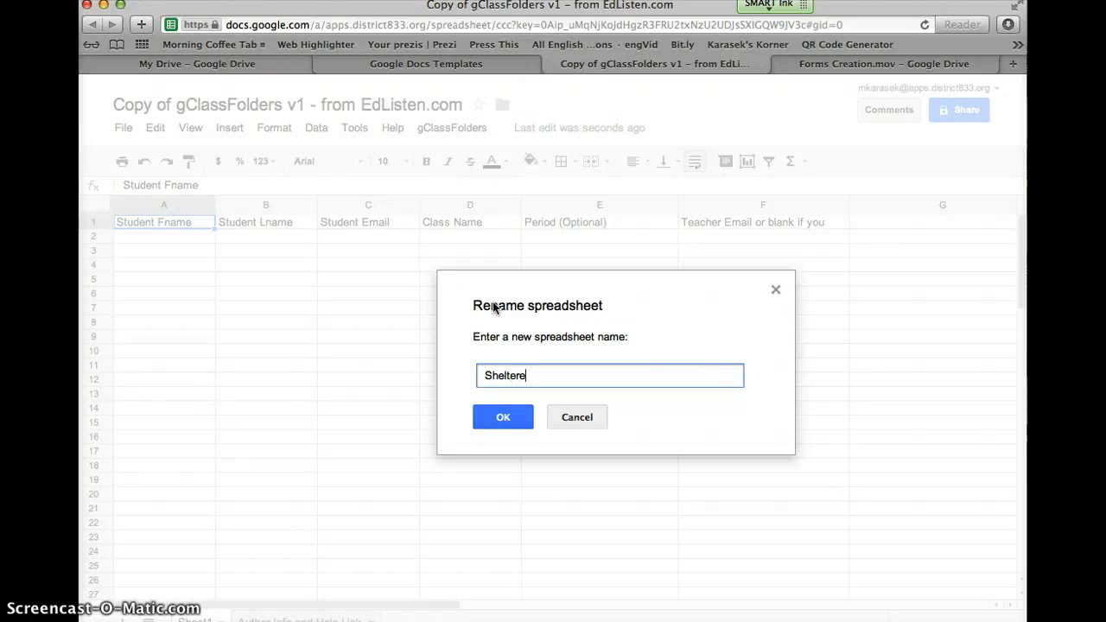
type("d ELL")
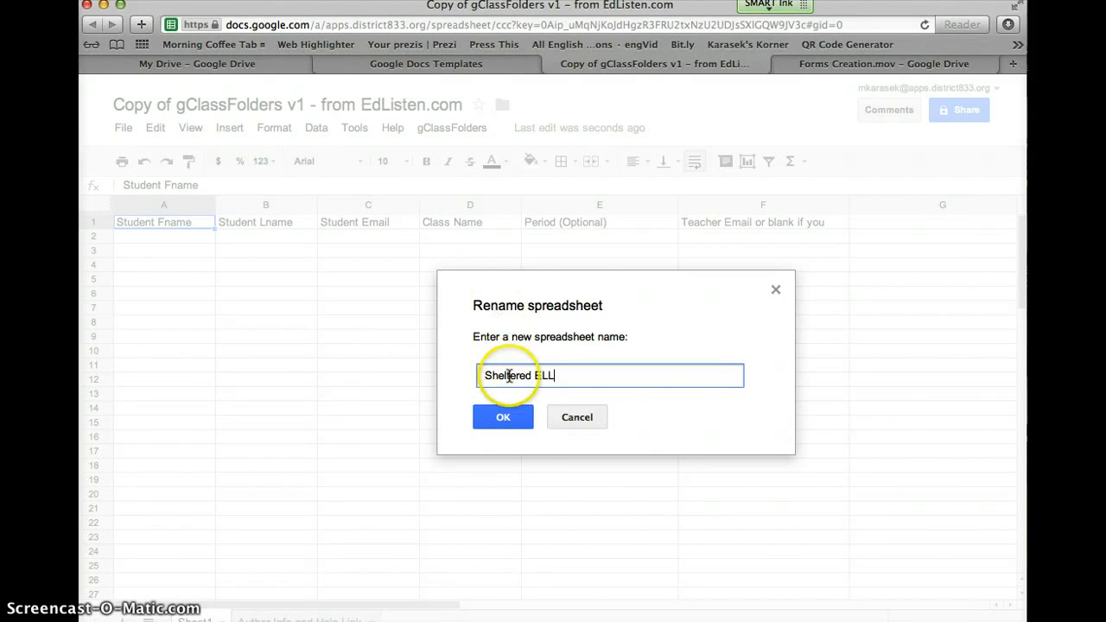
left_click(506, 419)
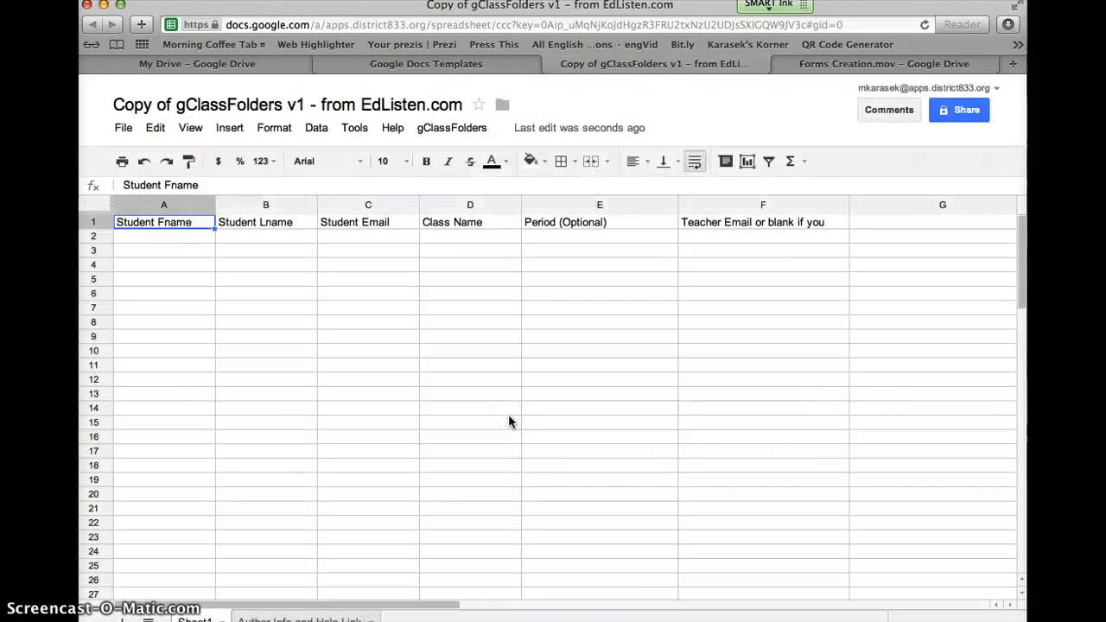
Step: Append '(gclassfolders)' to the title, making it 'Sheltered ELL (gclassfolders)'
left_click(185, 103)
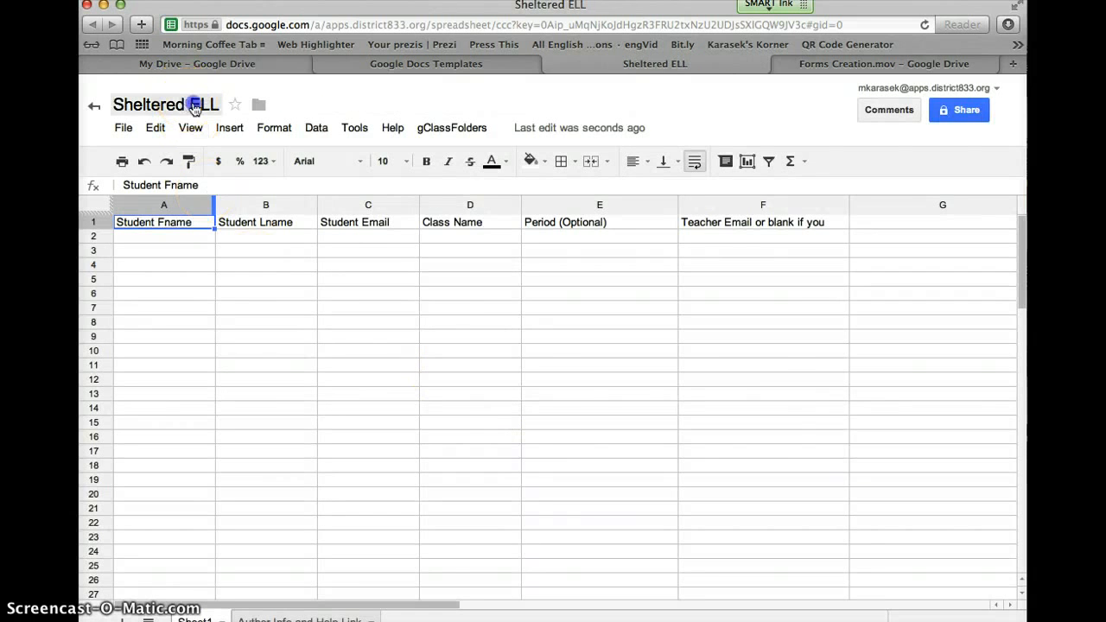
left_click_drag(486, 373, 560, 374)
left_click(560, 375)
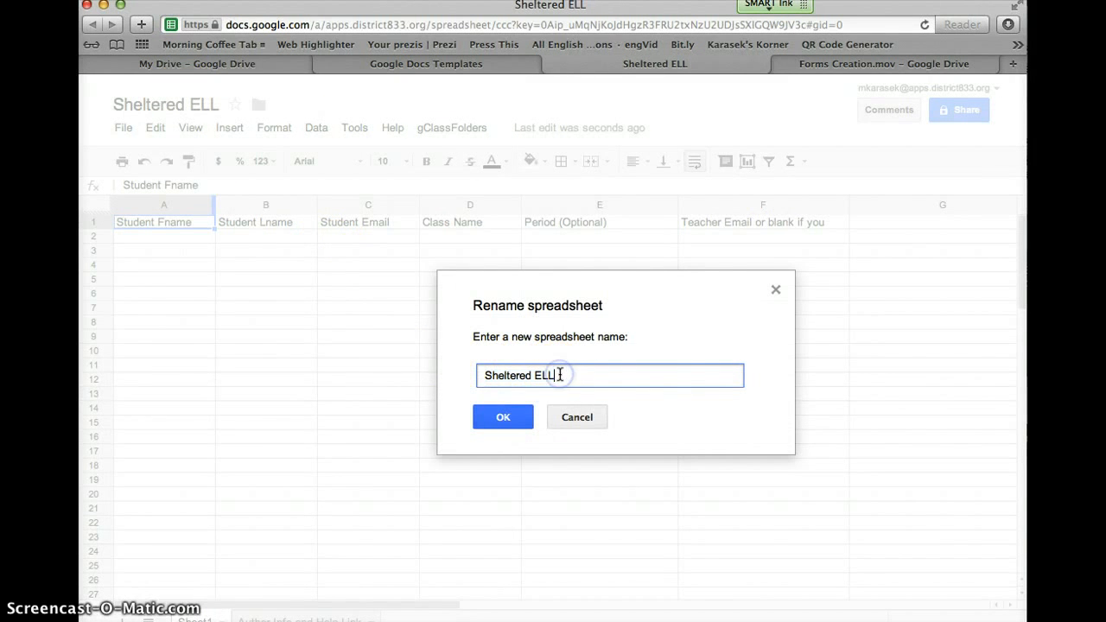
type("(gclassfolders)")
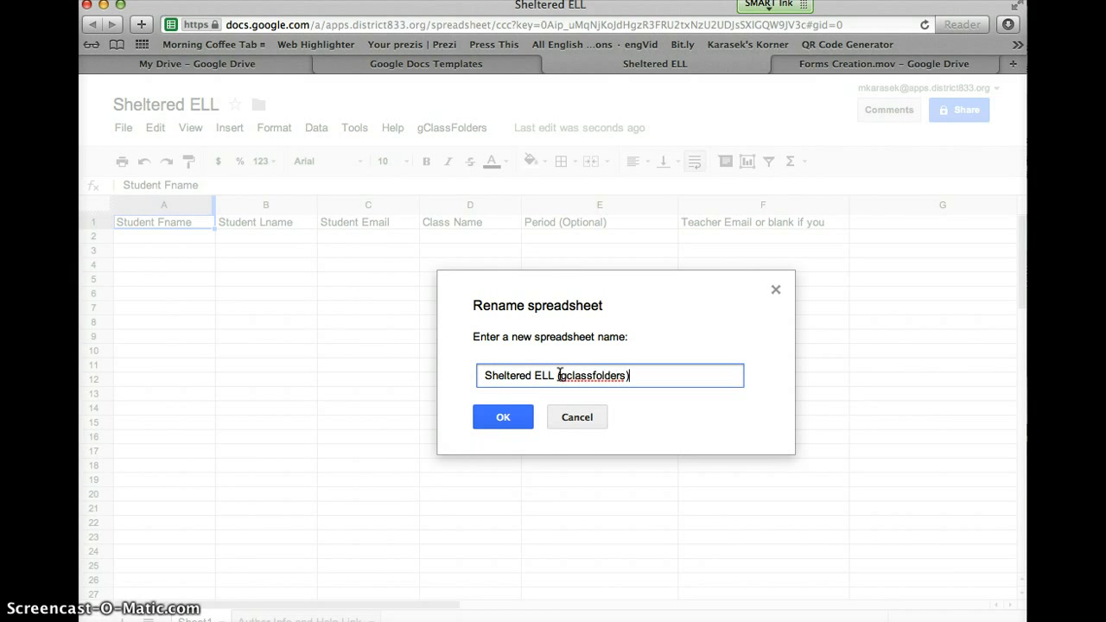
left_click(559, 375)
type("(")
left_click(504, 417)
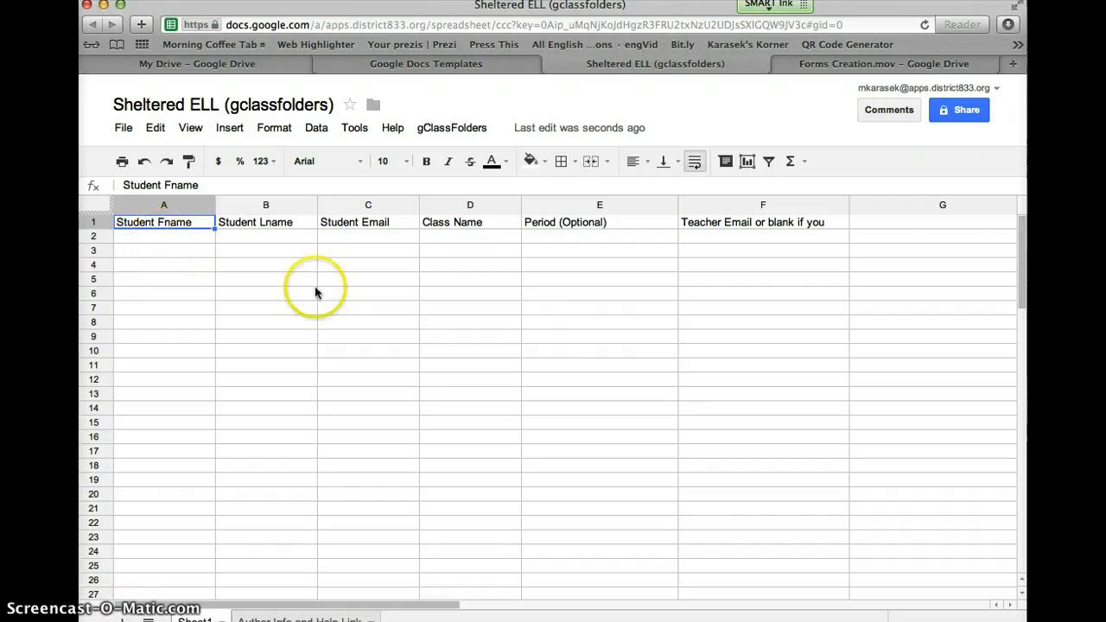
Step: Fill row 2 with the first student's name, student email, class ELL, period 5th and teacher email
left_click(188, 238)
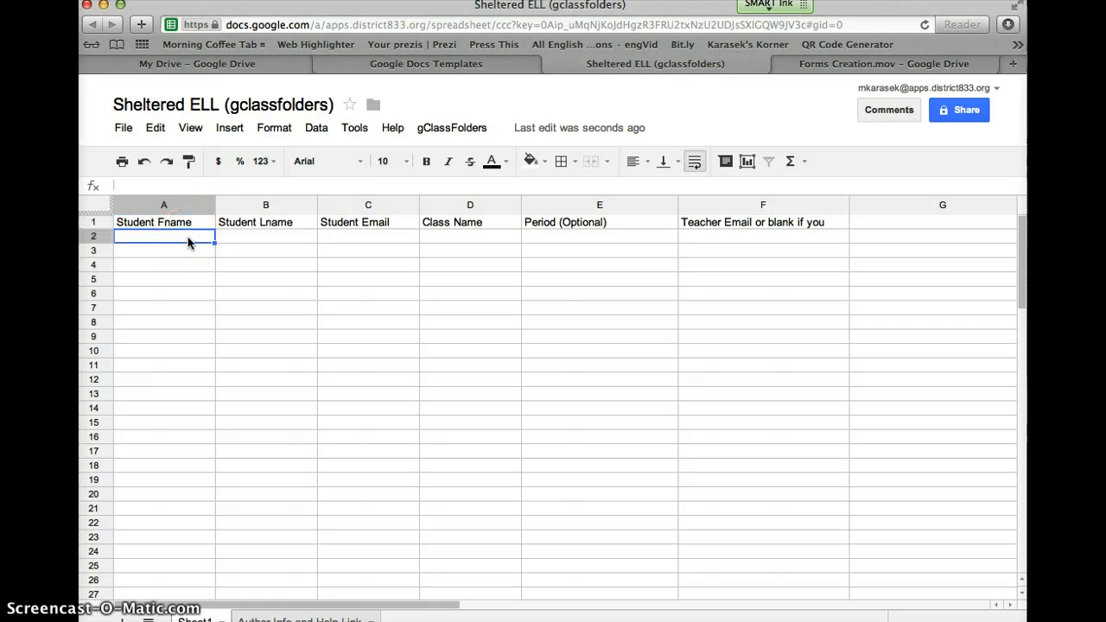
key("Tab")
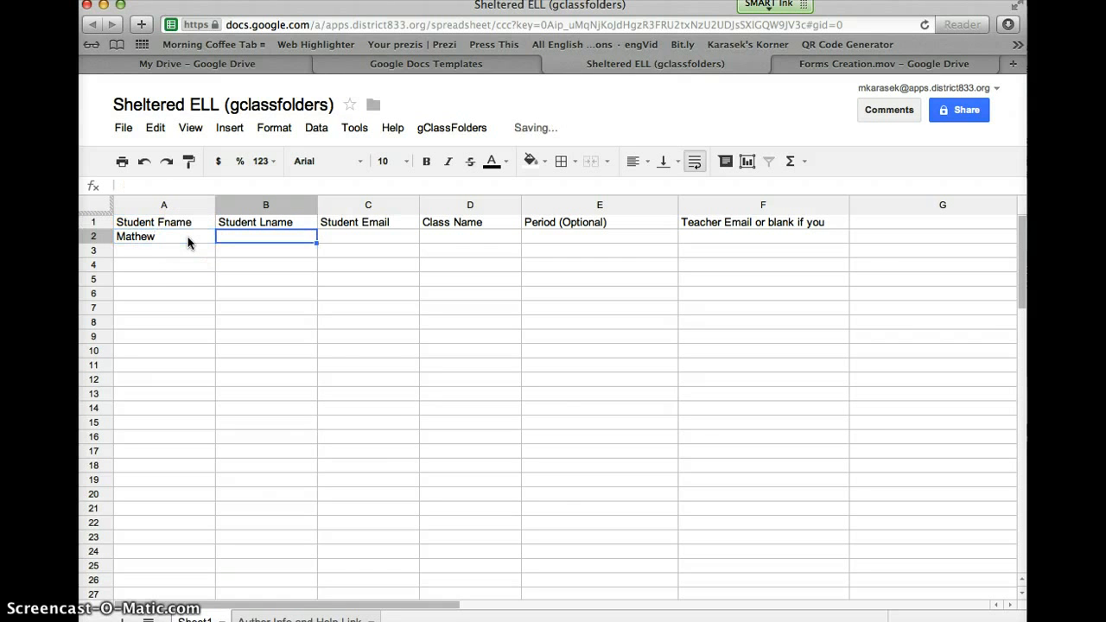
key("Tab")
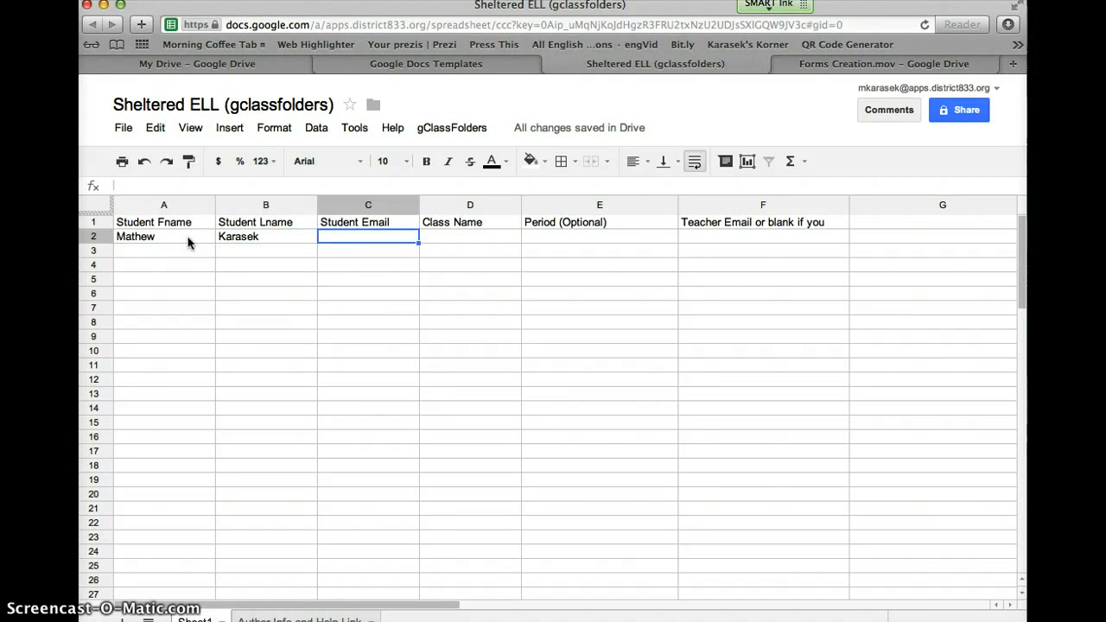
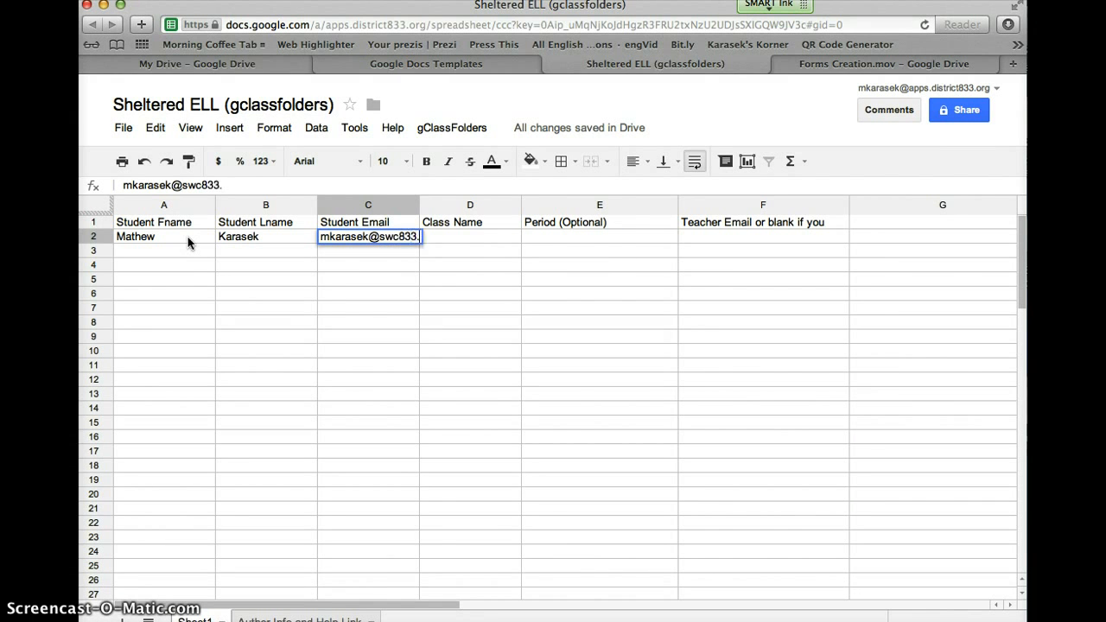
key("Tab")
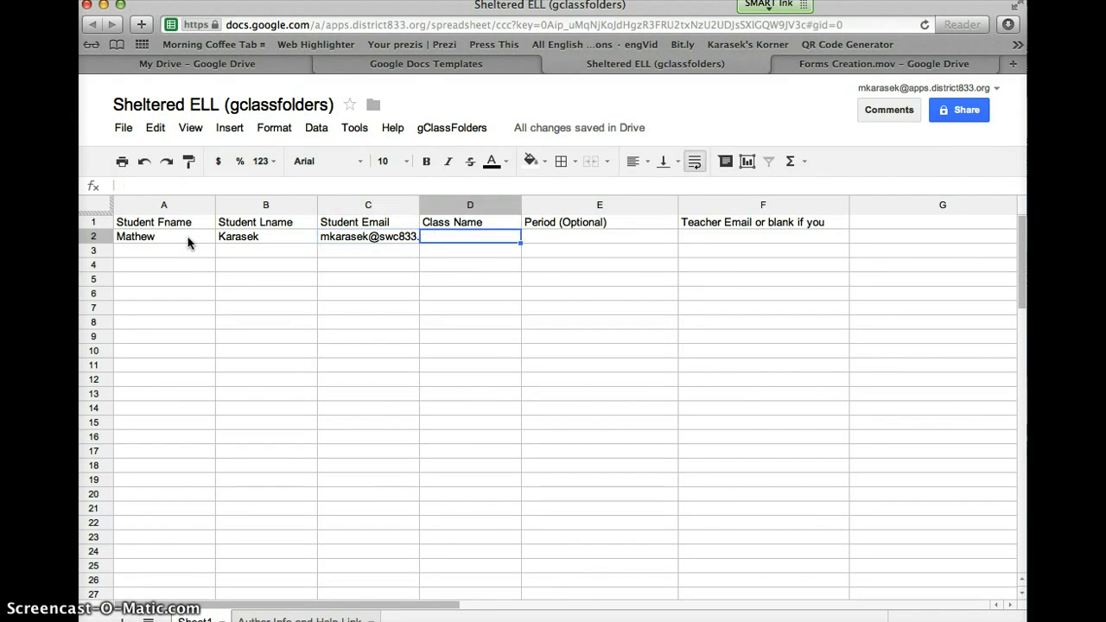
type("ELL")
key("Tab")
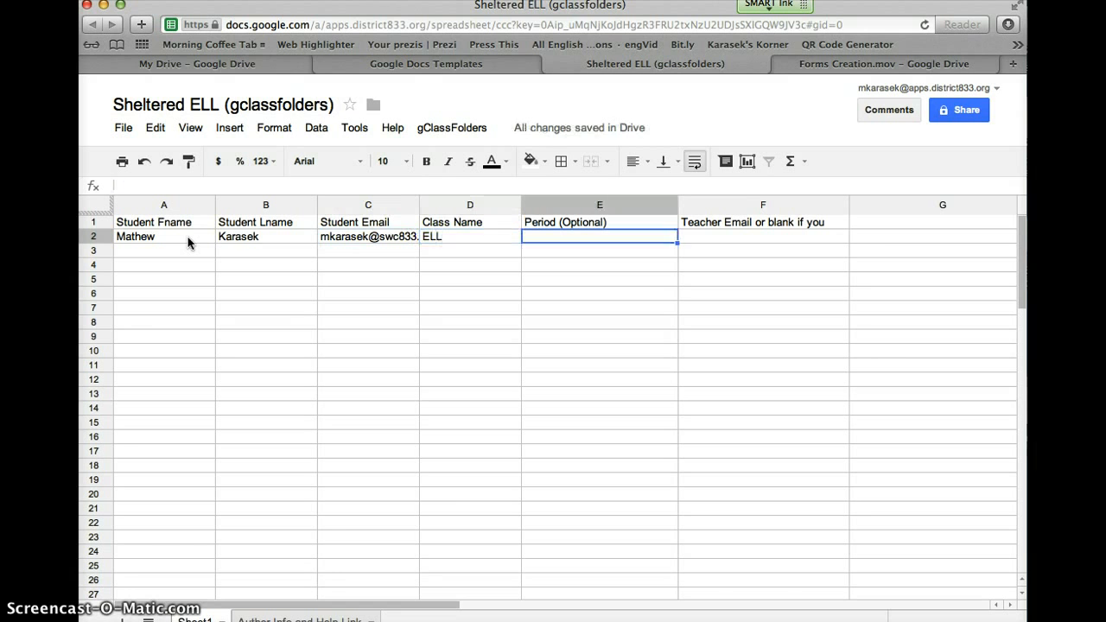
type("5th")
key("Tab")
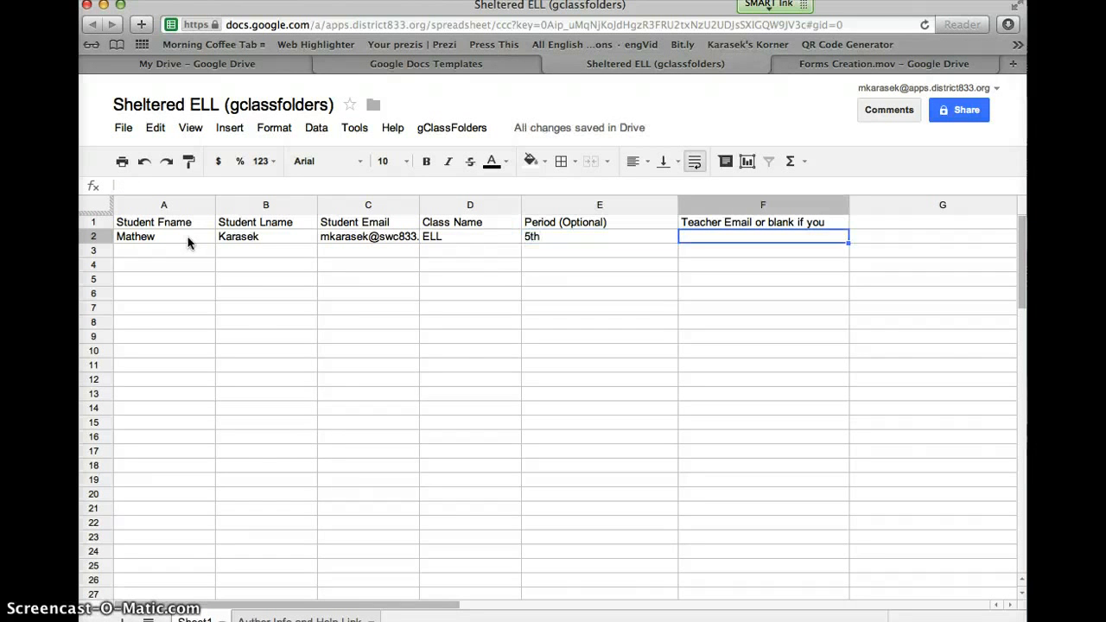
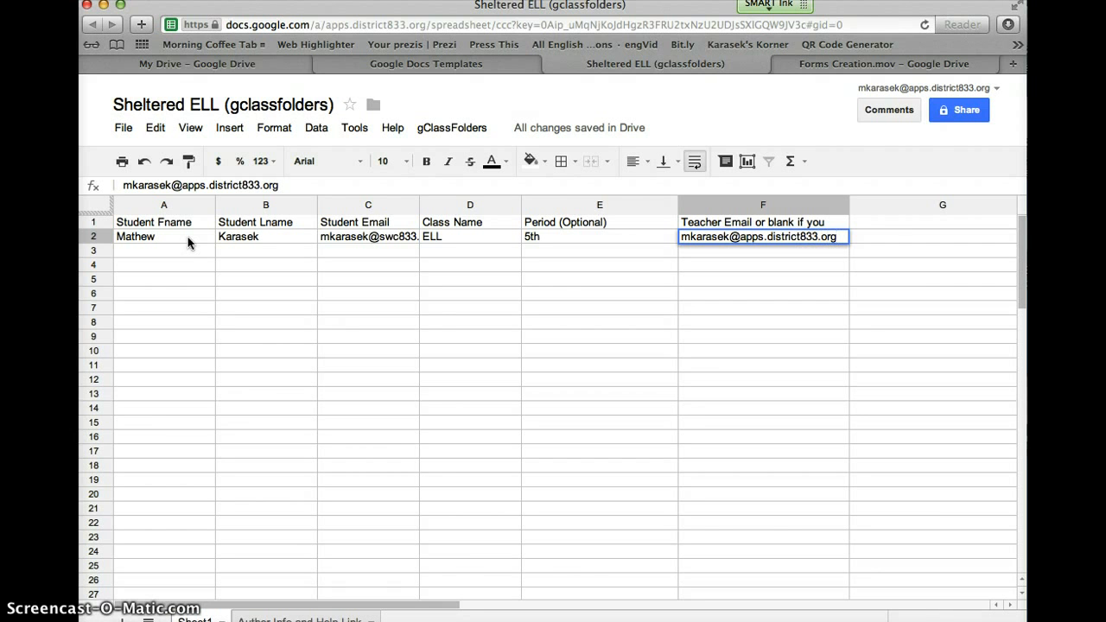
Step: Fill row 3 with the second student's name, student email, class ELL, period 5th and teacher email
left_click(132, 251)
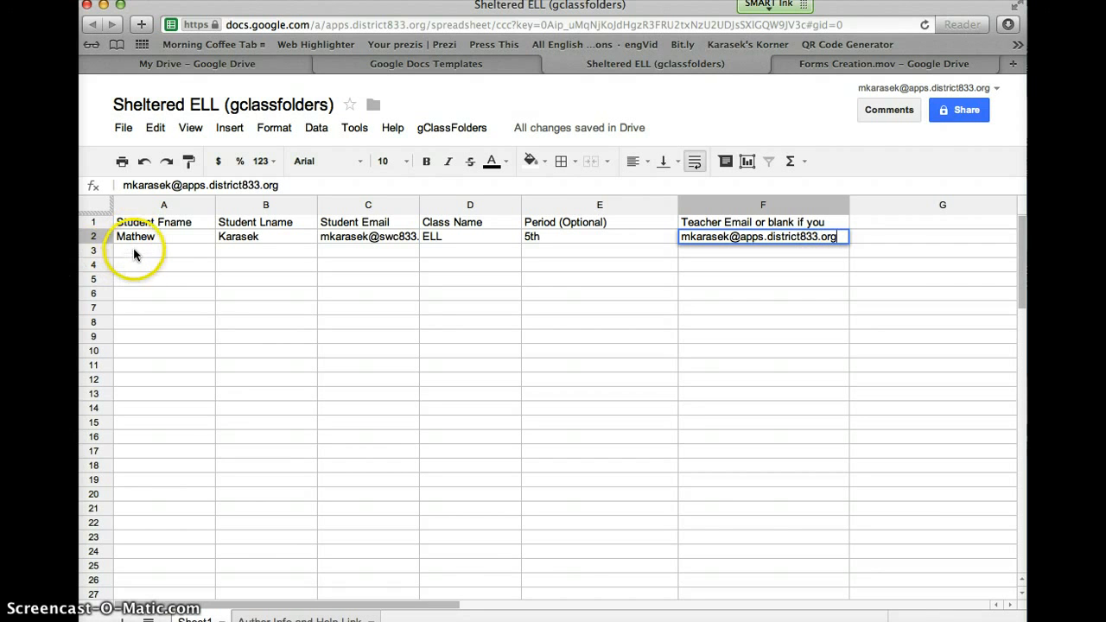
type("Mr.")
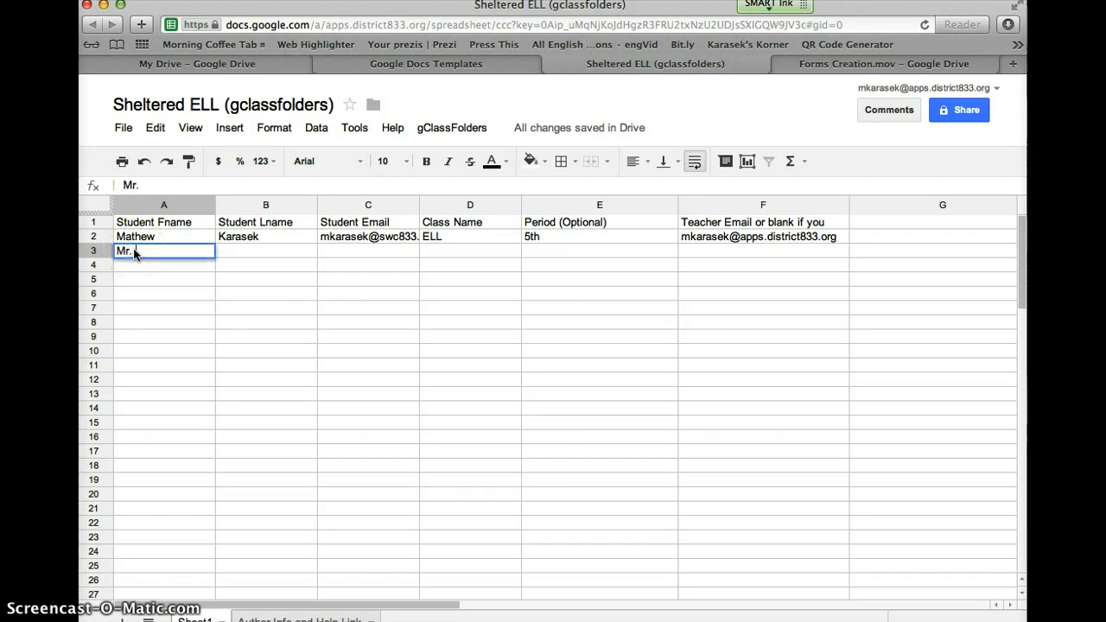
key("Tab")
type("Karasek")
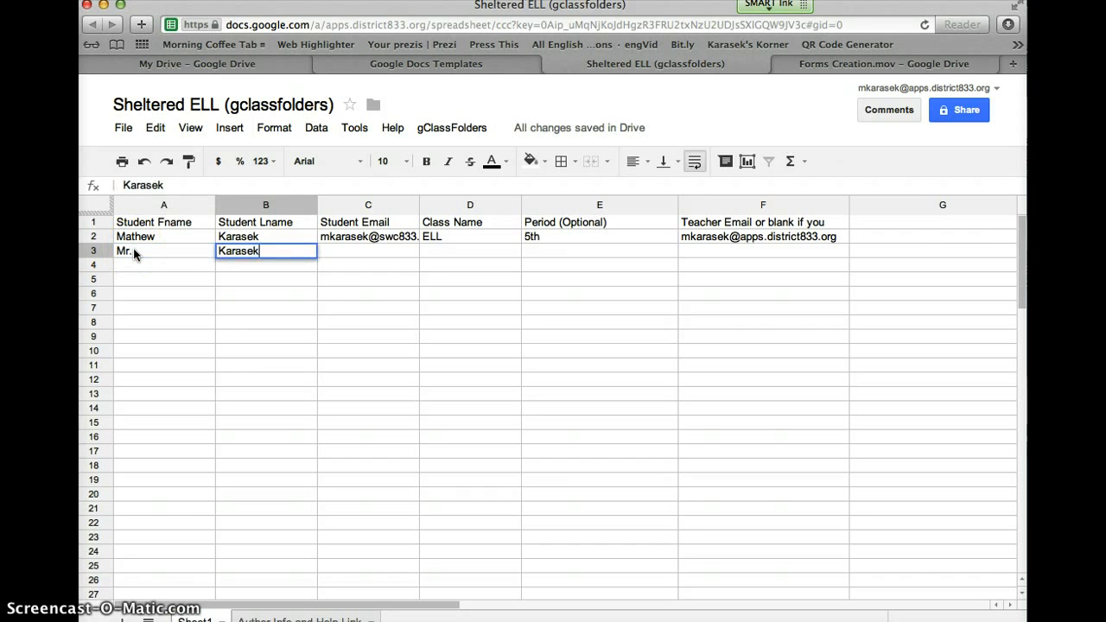
key("Tab")
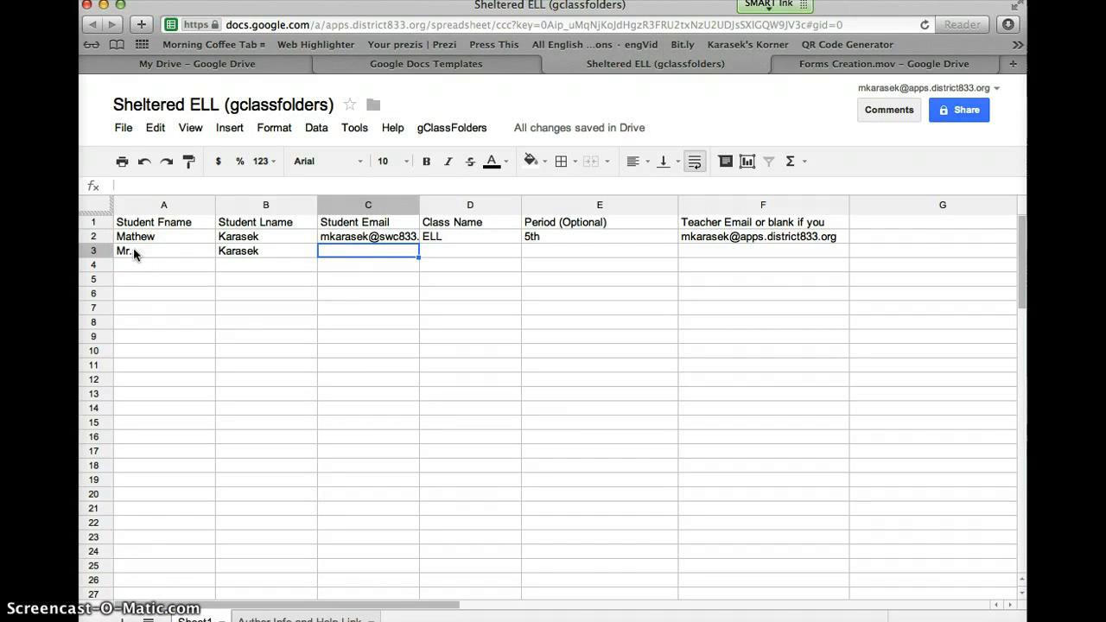
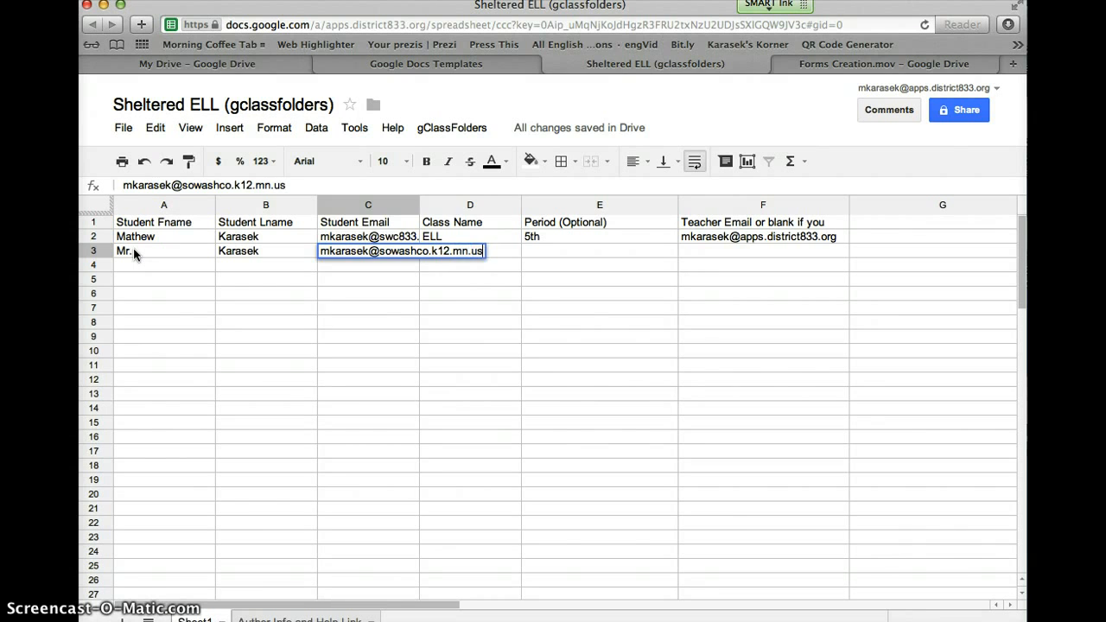
key("Tab")
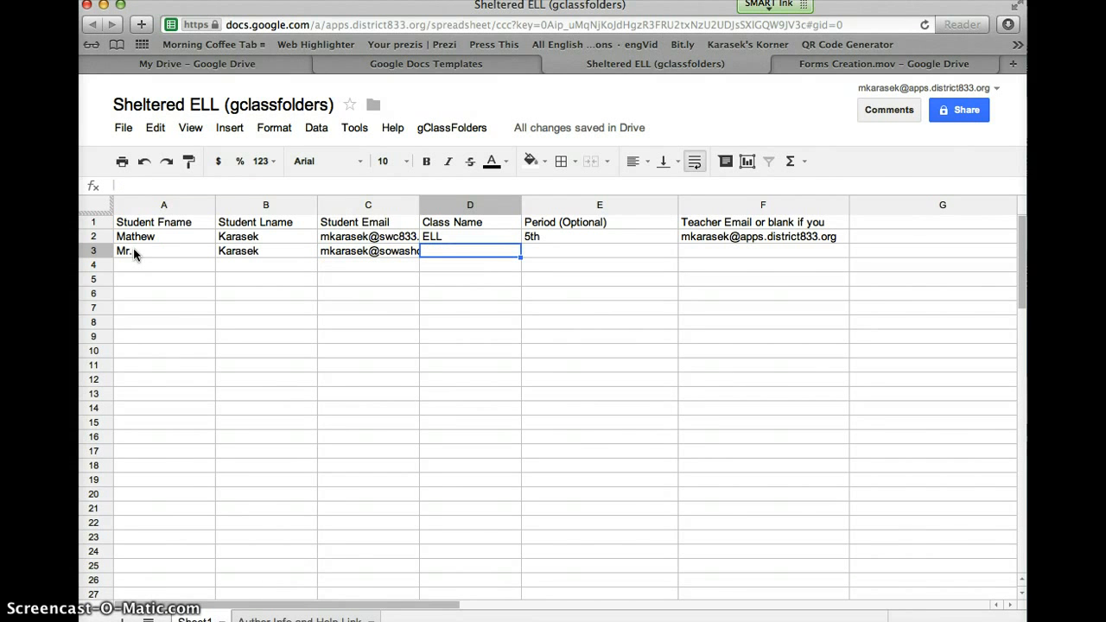
type("ELL")
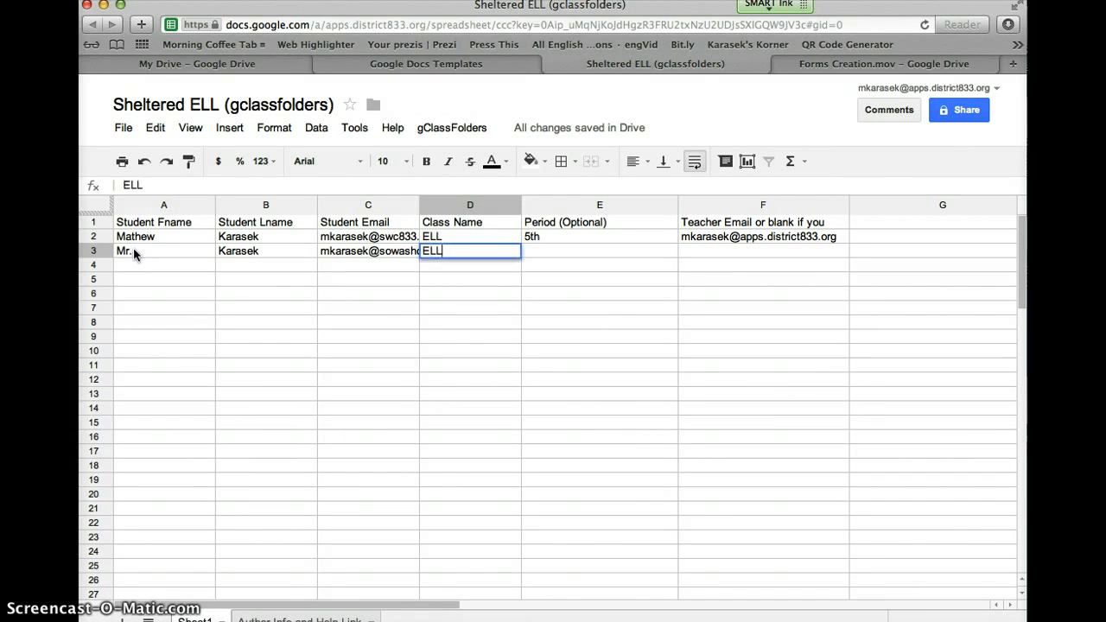
key("Tab")
type("5th")
key("Tab")
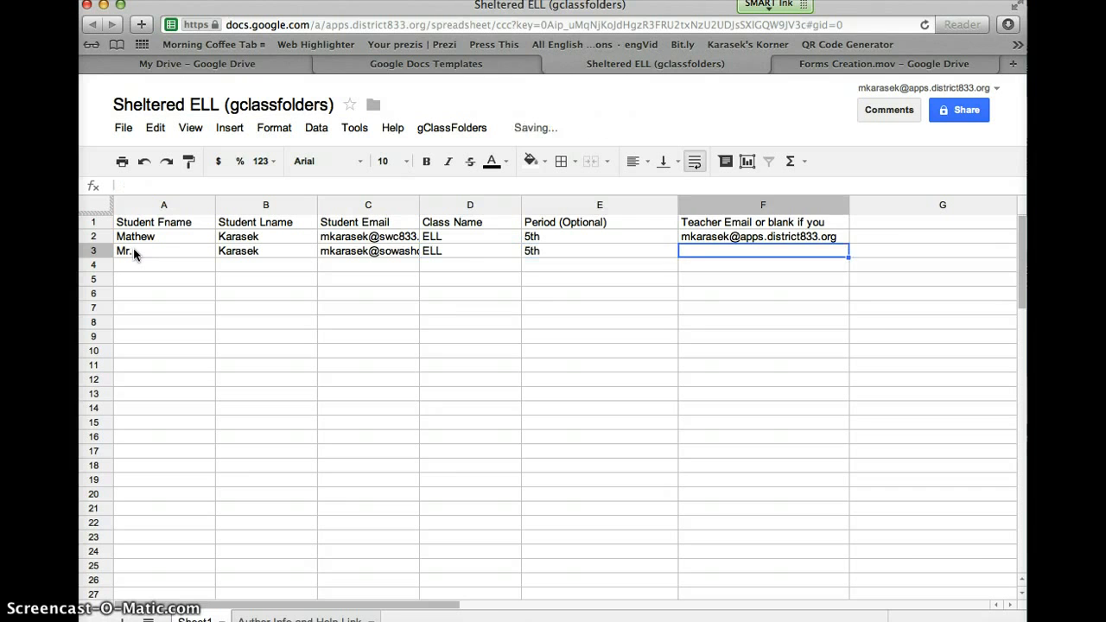
key("Return")
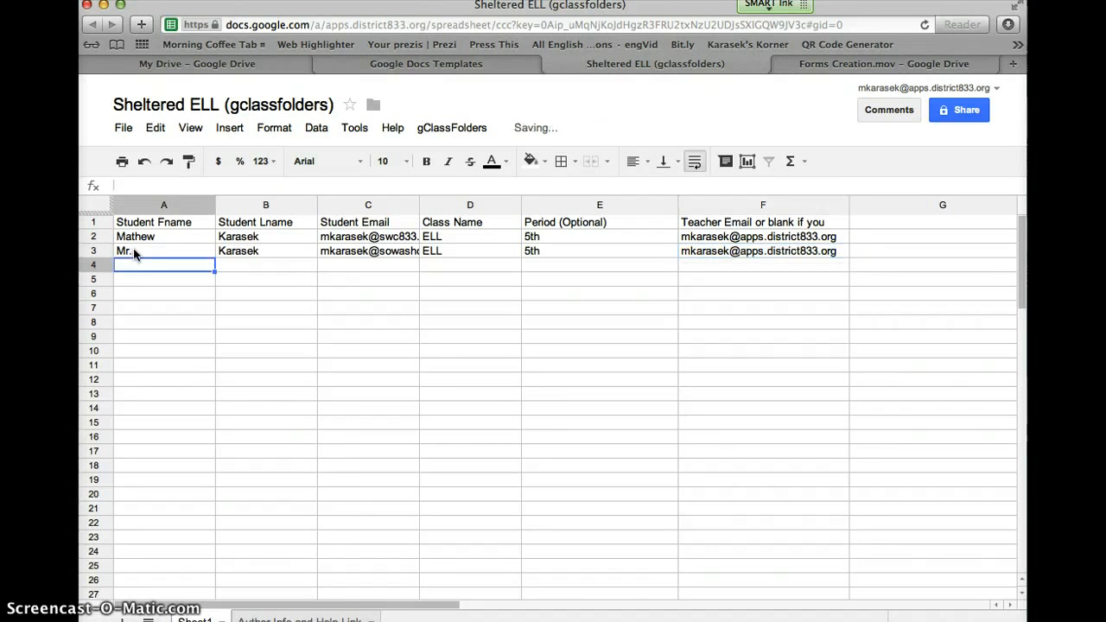
Step: Run gClassFolders > Create Folders and Shares and authorize it with the school account
left_click(451, 128)
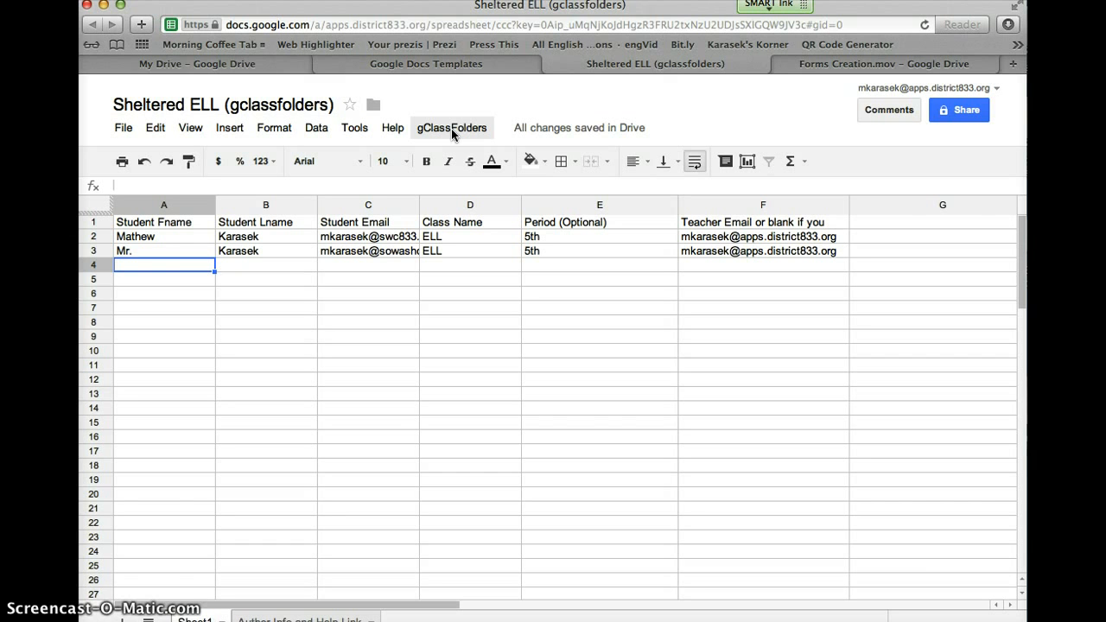
left_click(451, 129)
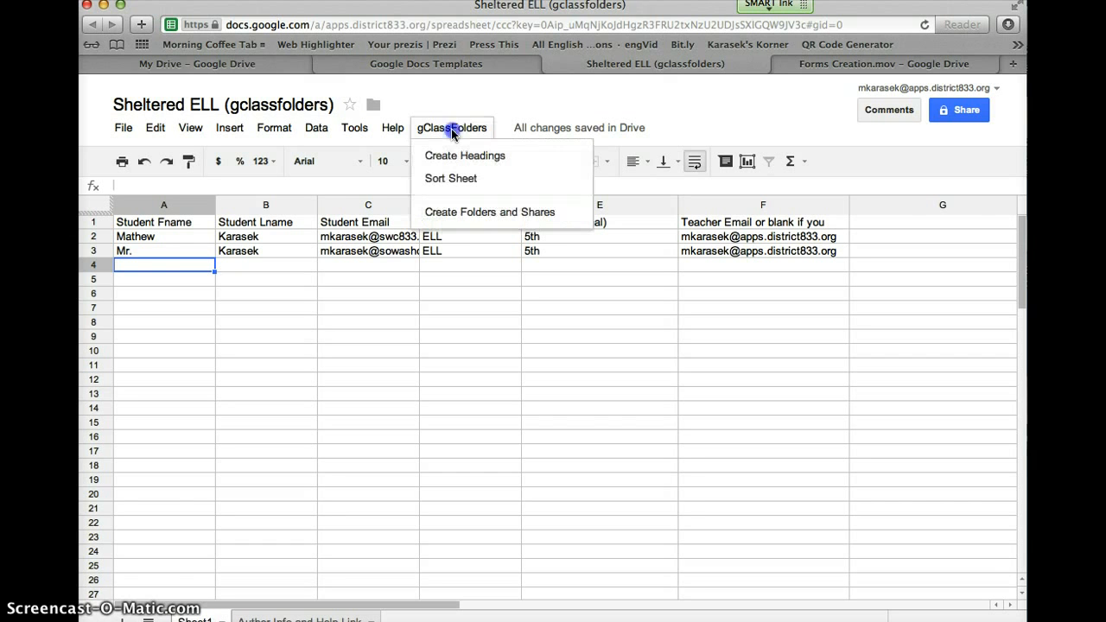
left_click(459, 214)
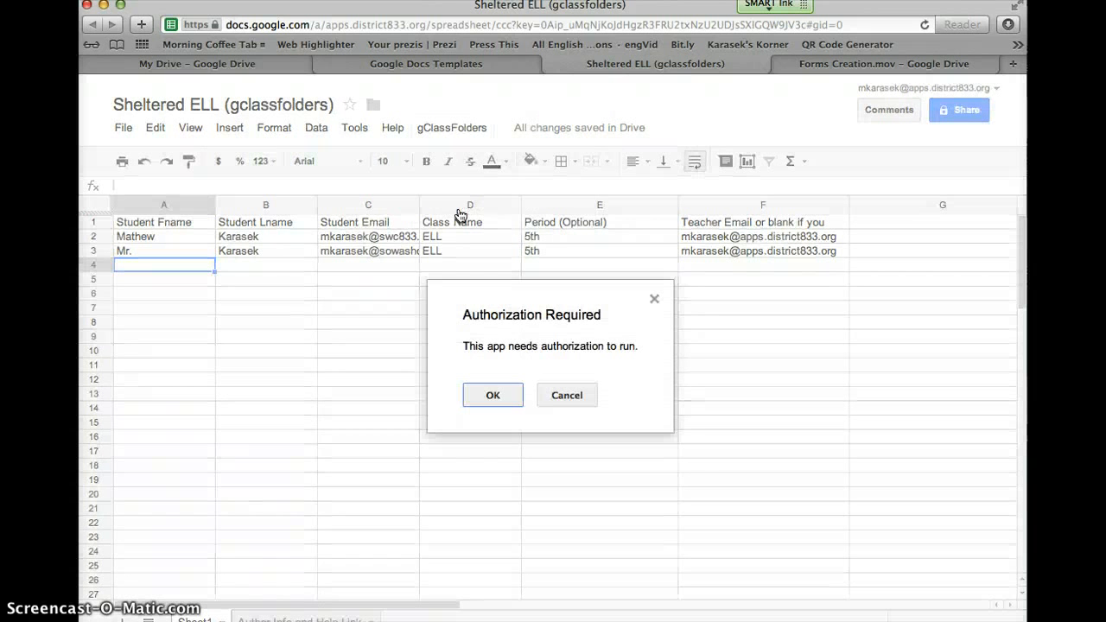
left_click(493, 395)
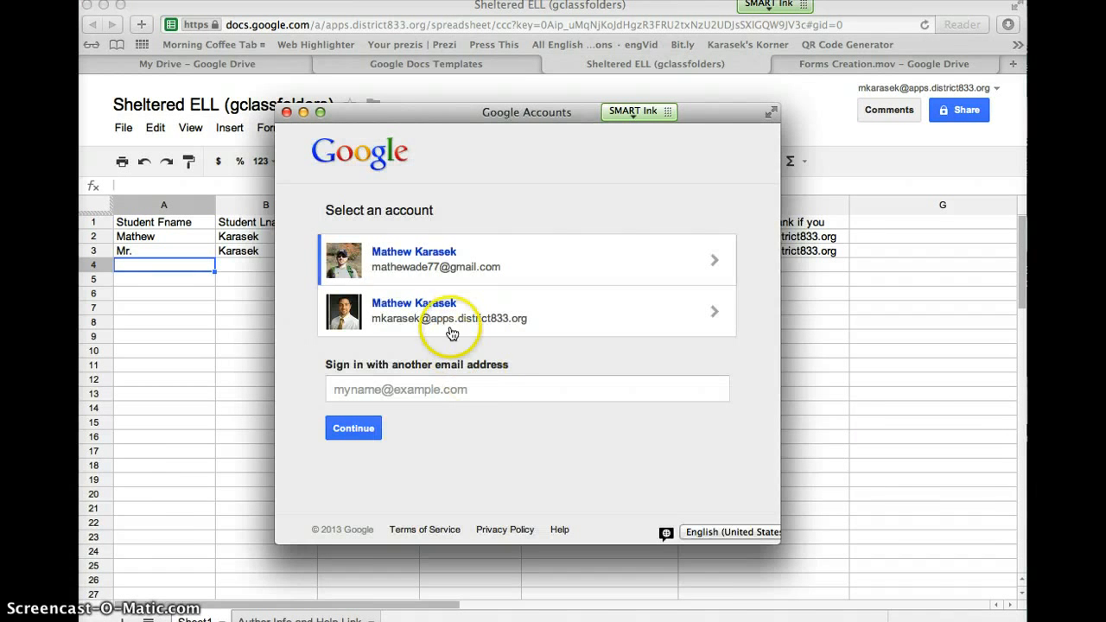
left_click(448, 321)
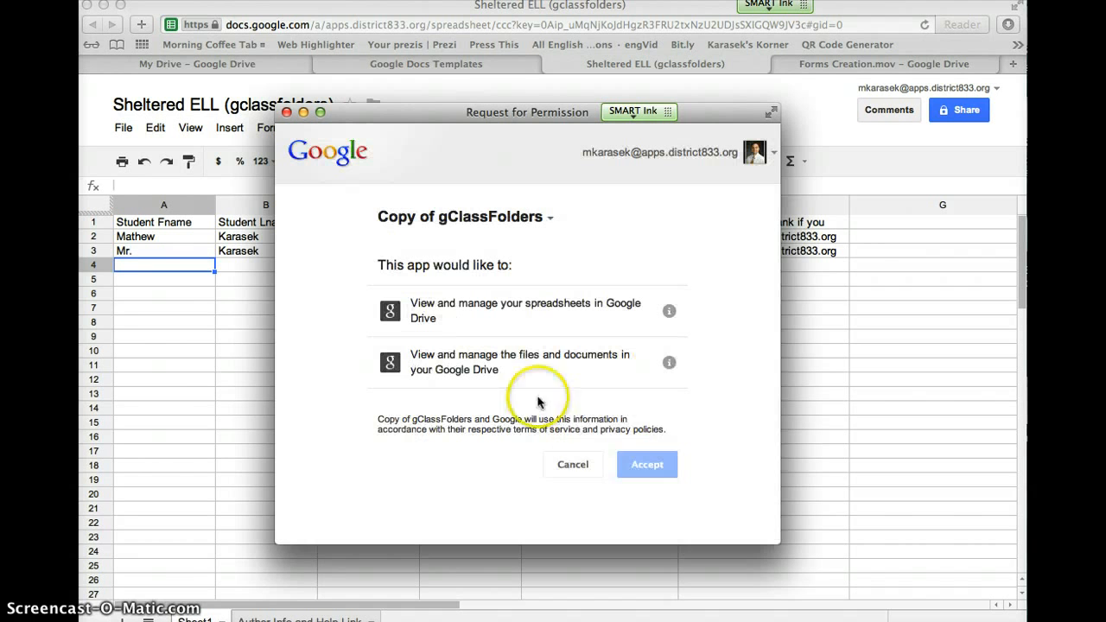
left_click(648, 469)
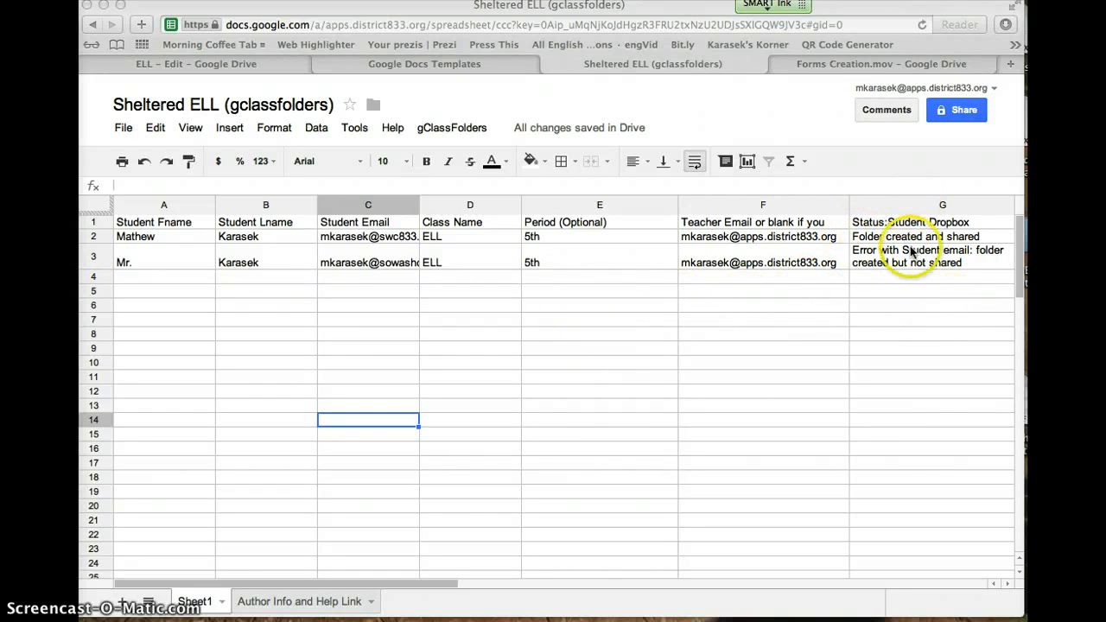
left_click(408, 587)
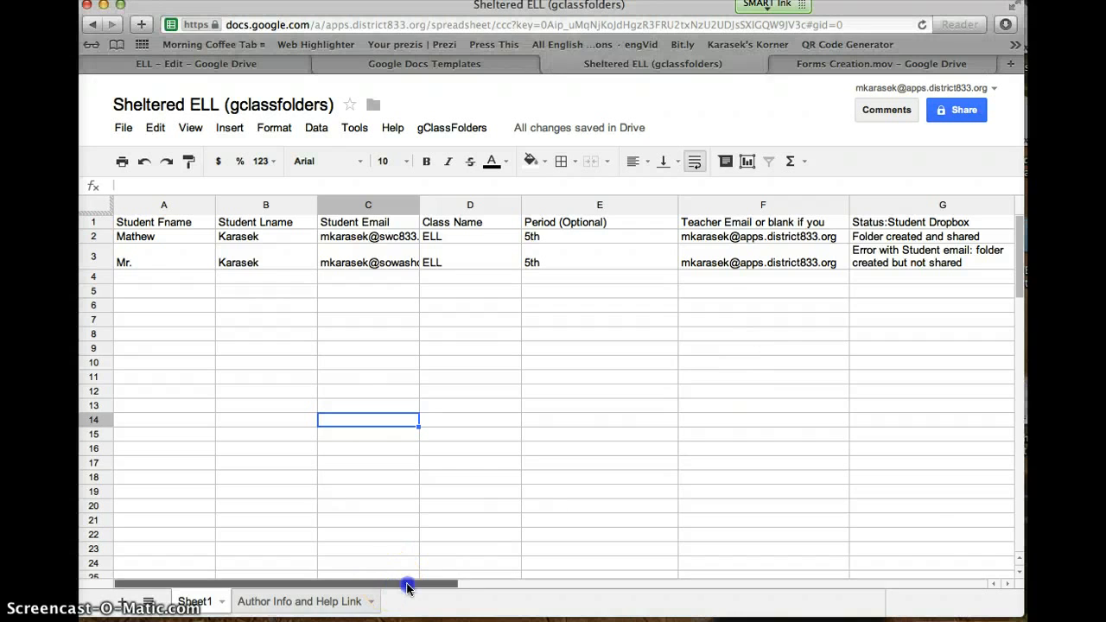
left_click_drag(408, 588, 457, 588)
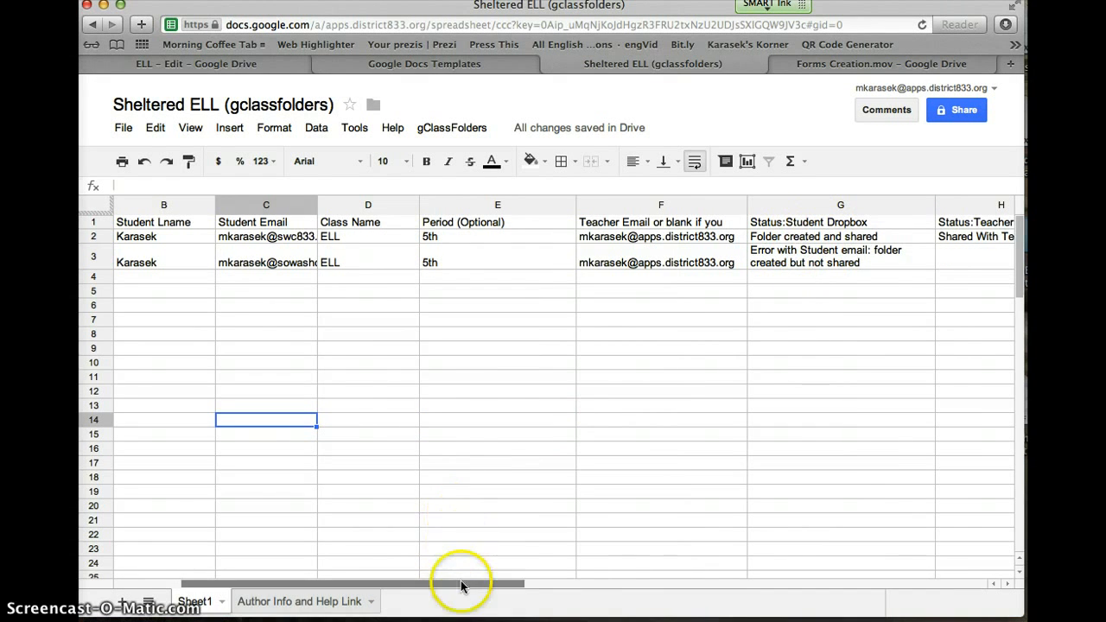
left_click_drag(460, 586, 523, 585)
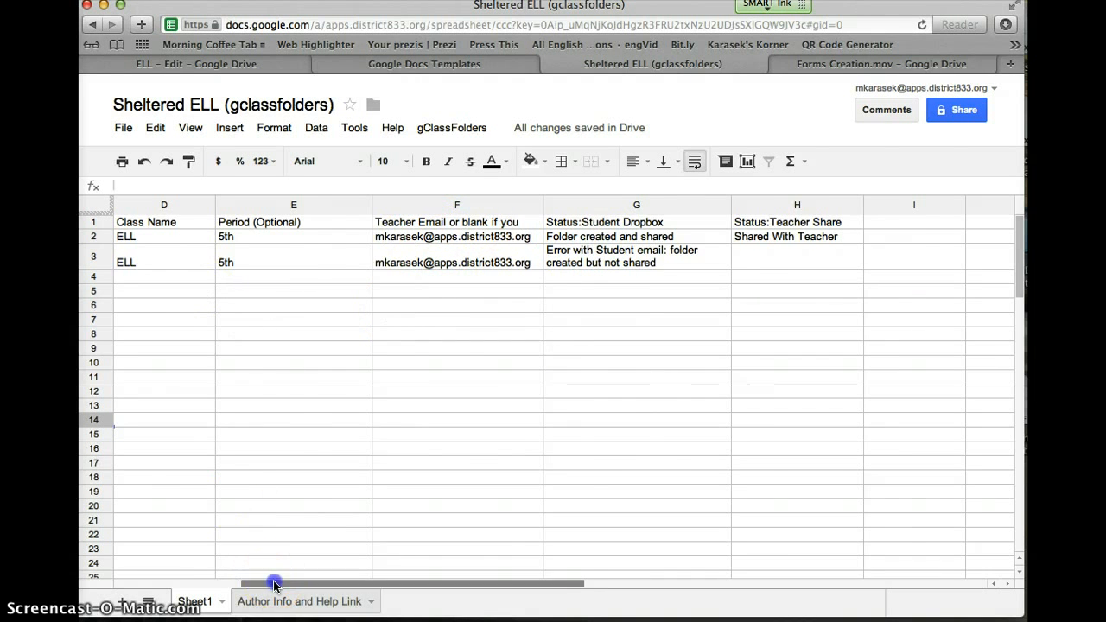
left_click_drag(272, 585, 145, 579)
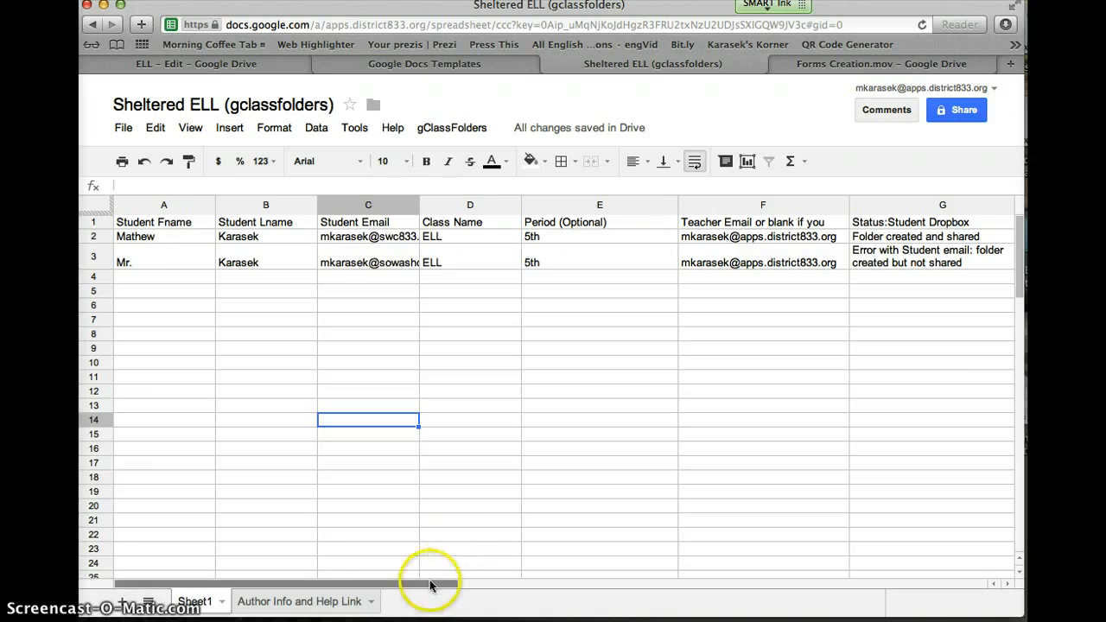
left_click_drag(435, 585, 518, 591)
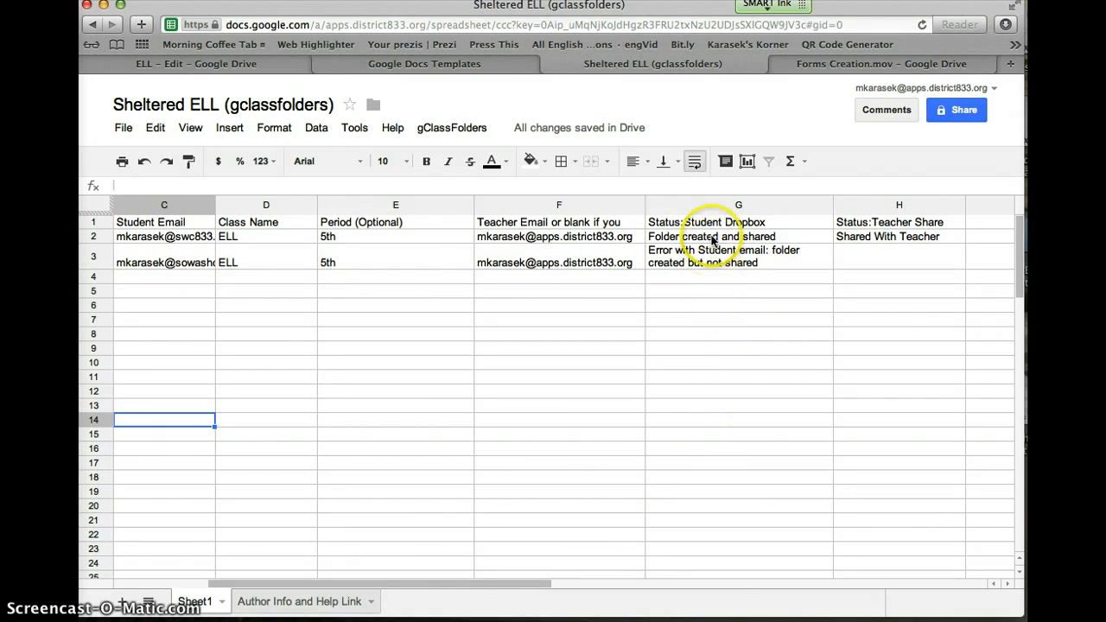
left_click_drag(432, 588, 264, 592)
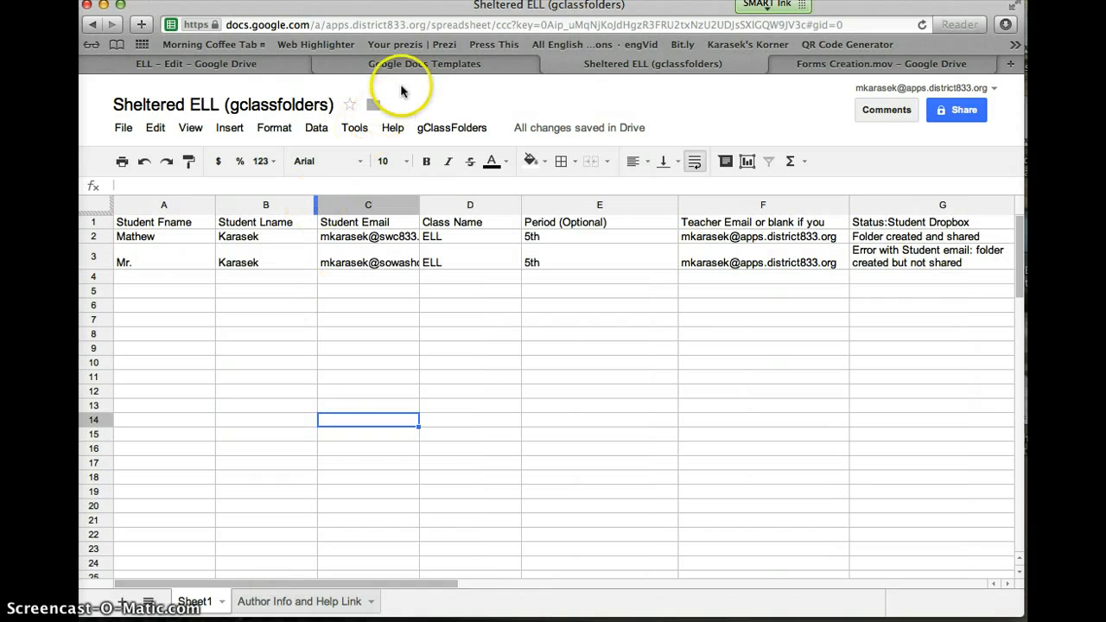
Step: Expand the new ELL folder in the Drive tree and open its ELL - View subfolder
left_click(272, 63)
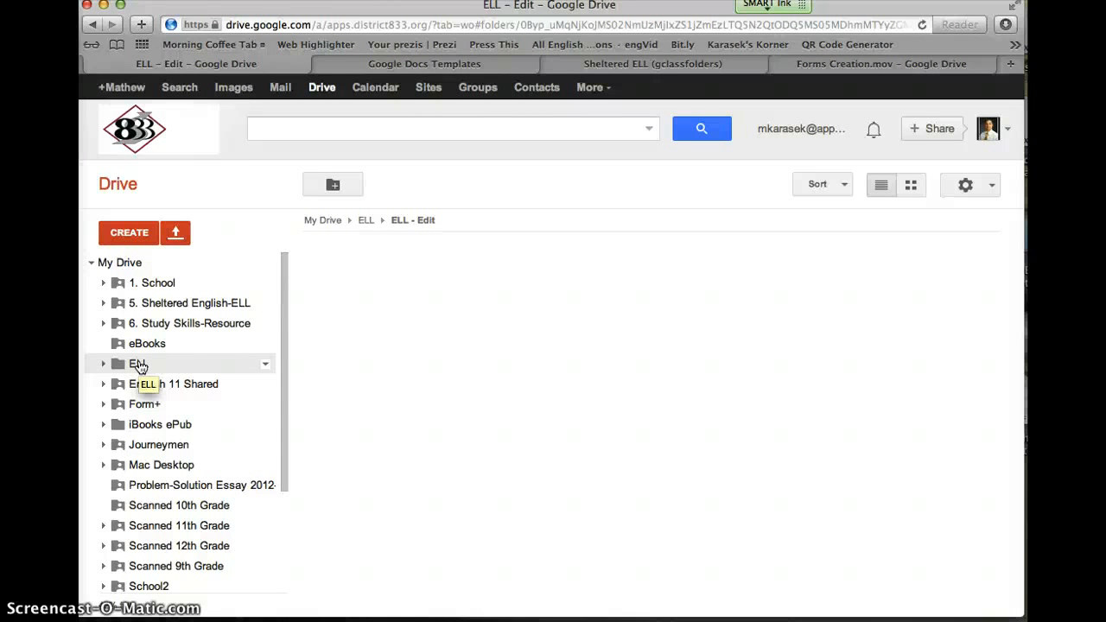
left_click(103, 363)
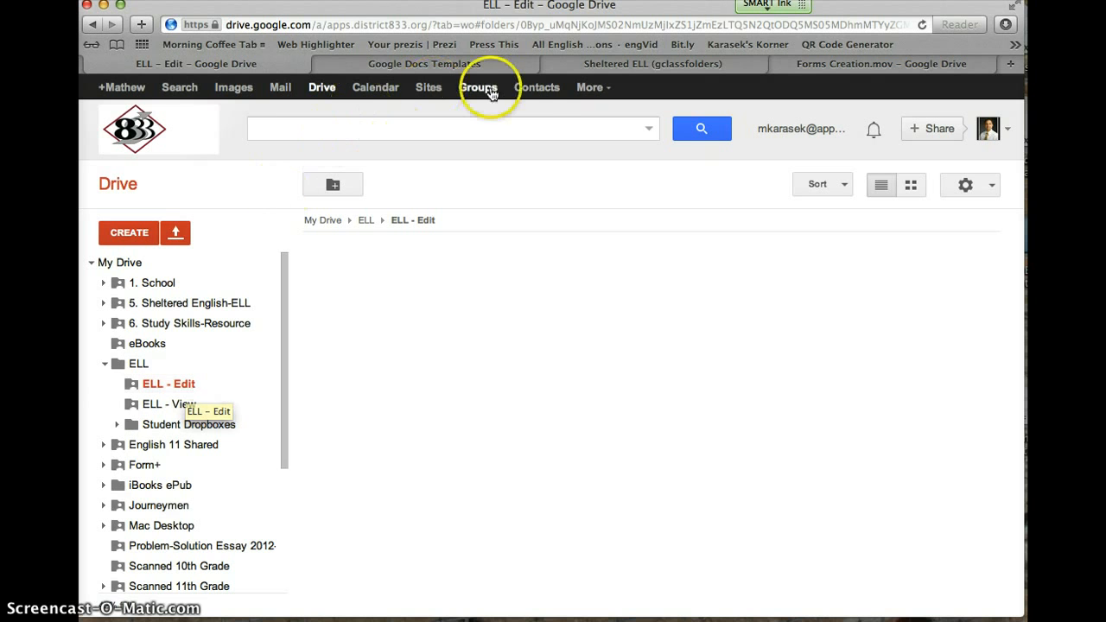
left_click(566, 63)
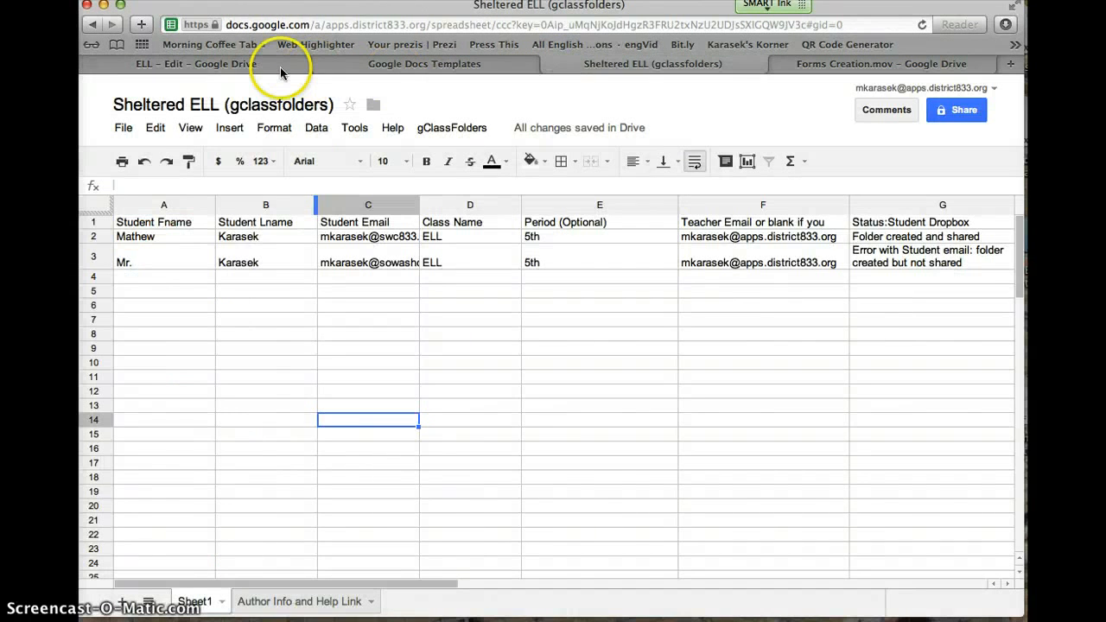
left_click(257, 63)
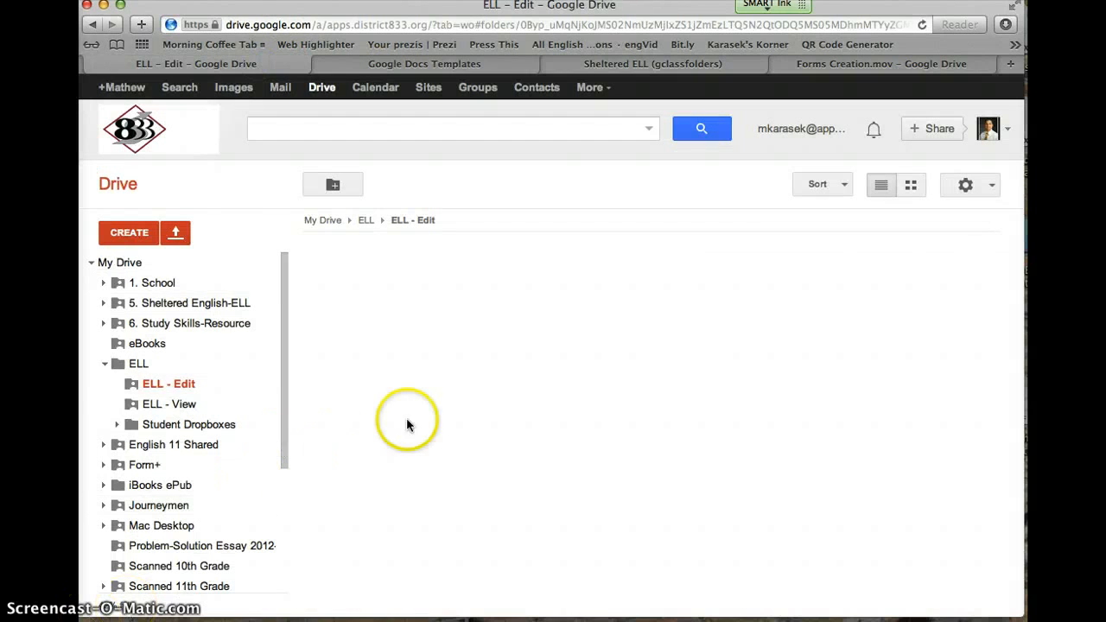
left_click(209, 406)
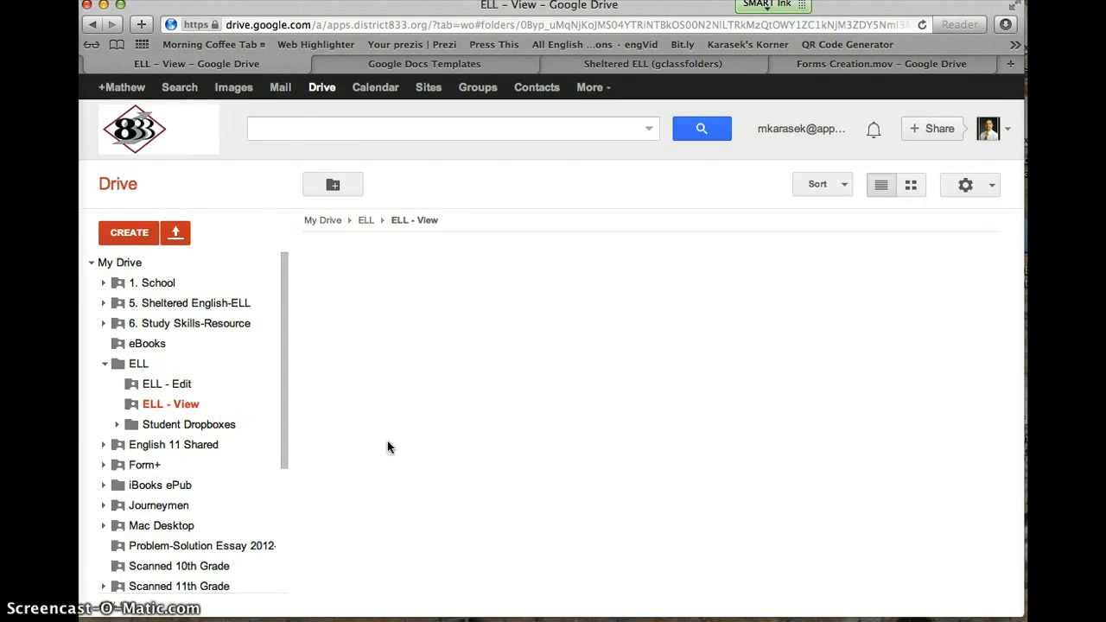
Step: Expand Student Dropboxes > 5th and open the first student's ELL - Dropbox folder
left_click(120, 425)
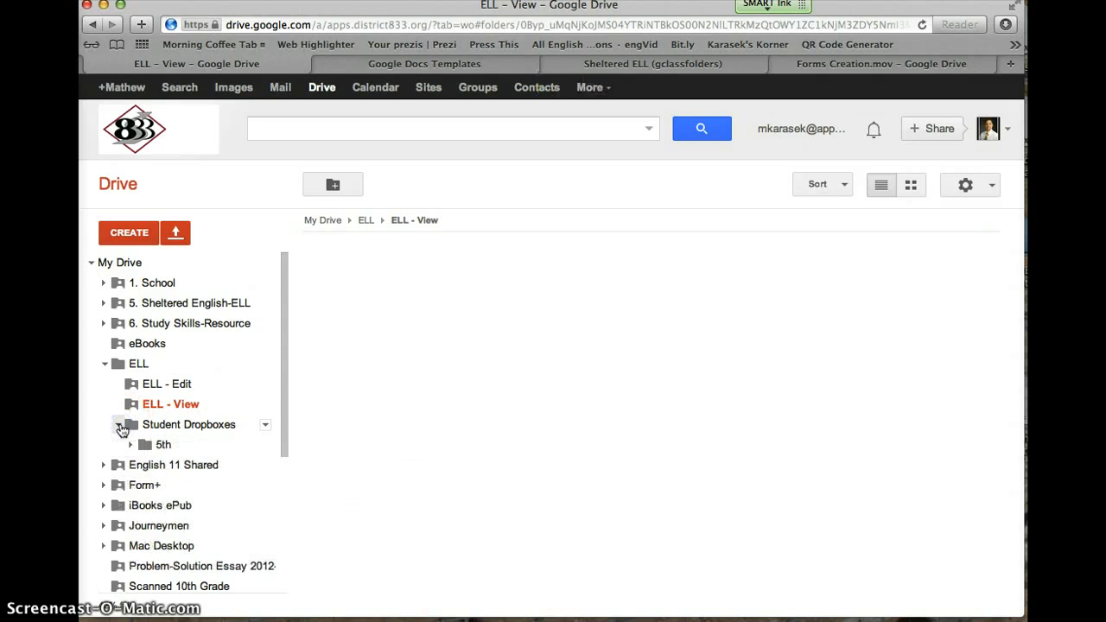
left_click_drag(145, 430, 161, 448)
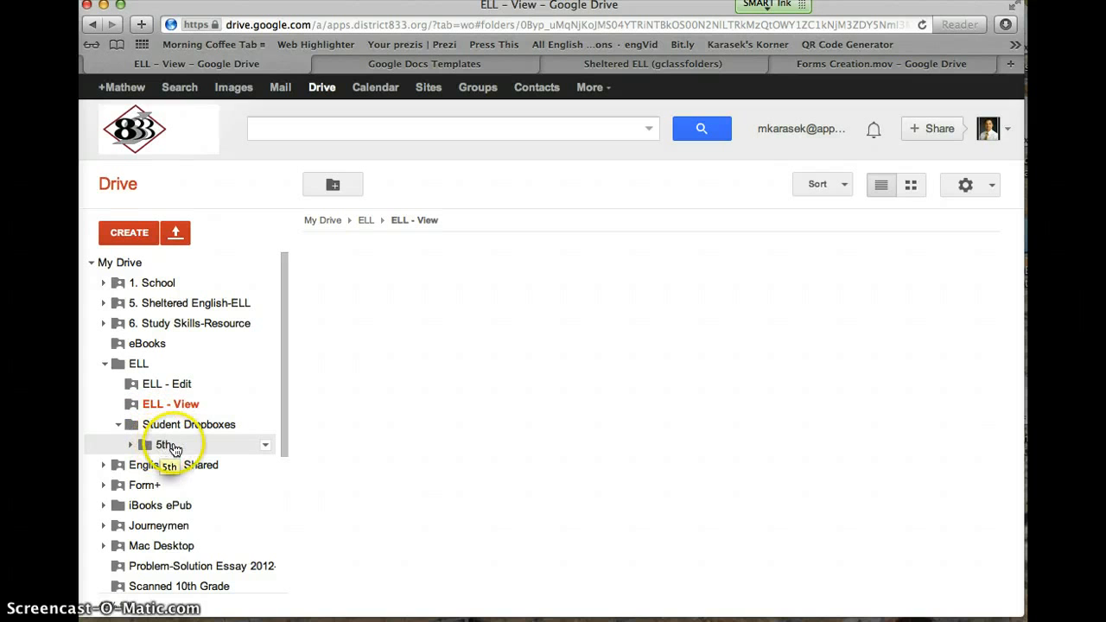
left_click(132, 445)
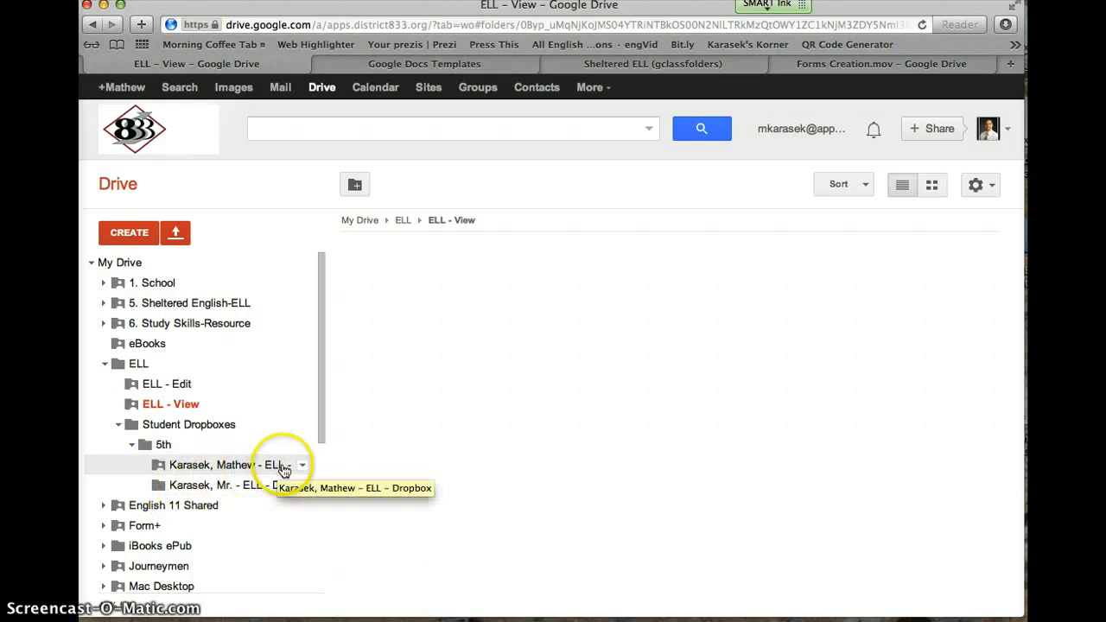
left_click(259, 465)
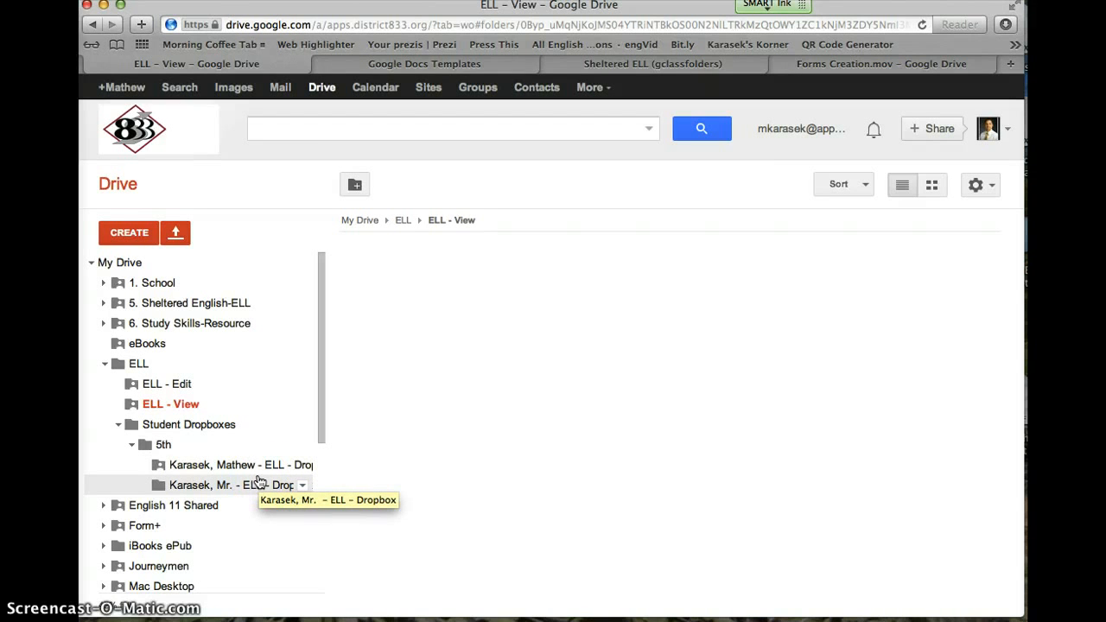
left_click(248, 465)
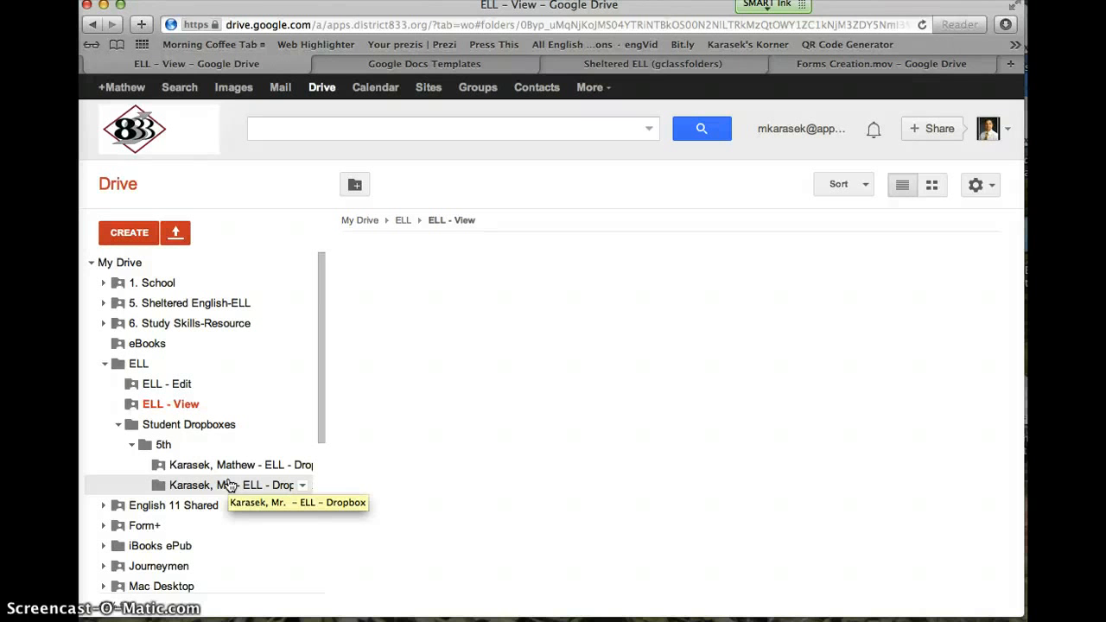
left_click(228, 477)
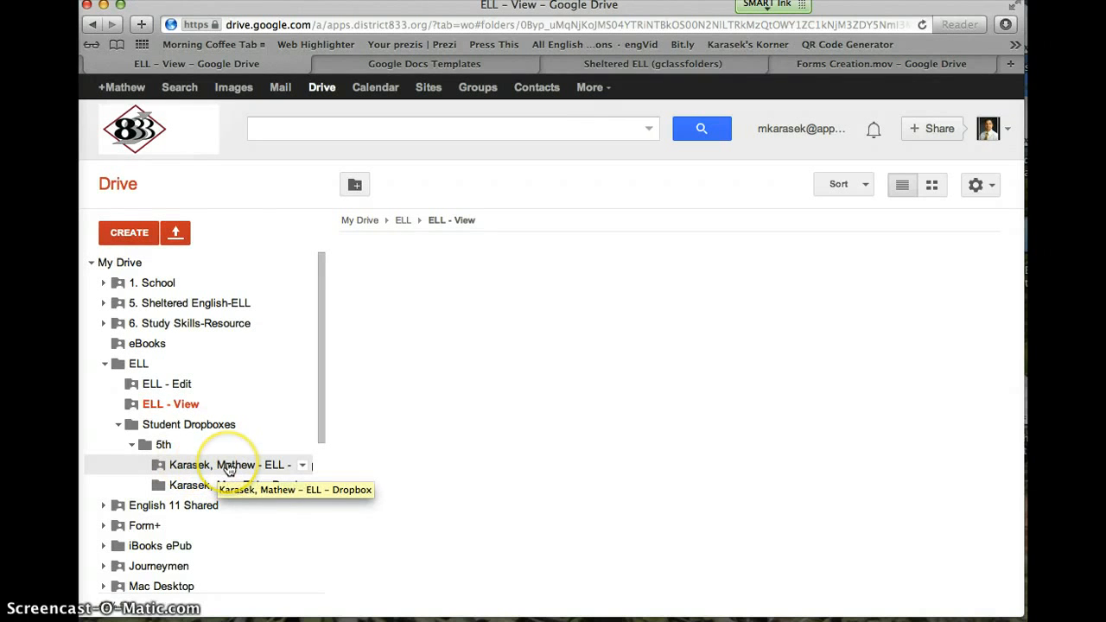
left_click(222, 487)
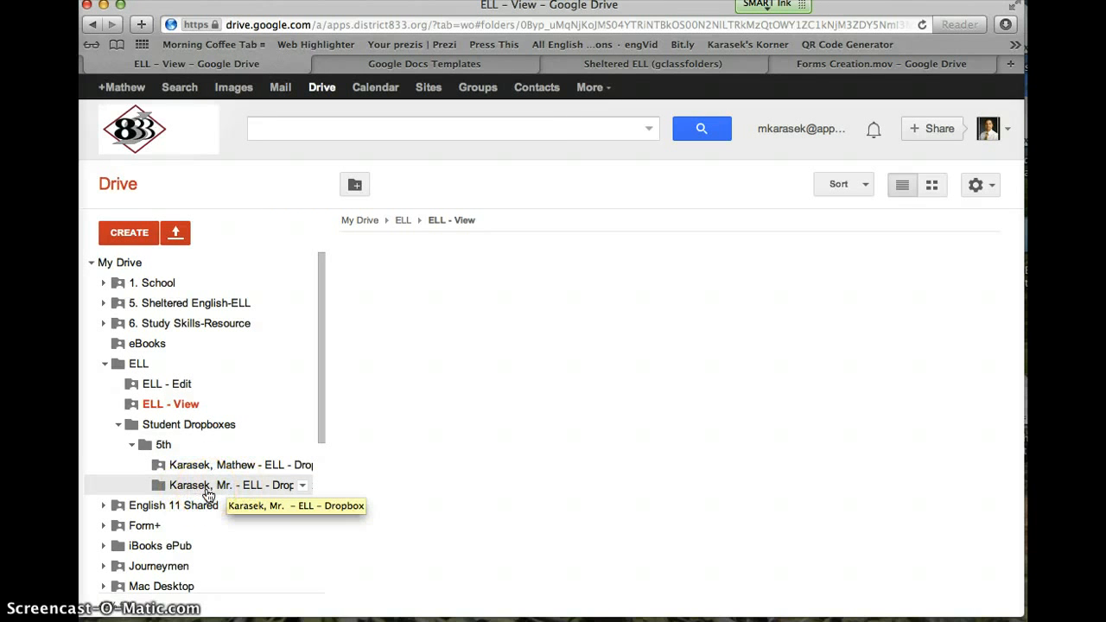
left_click(229, 471)
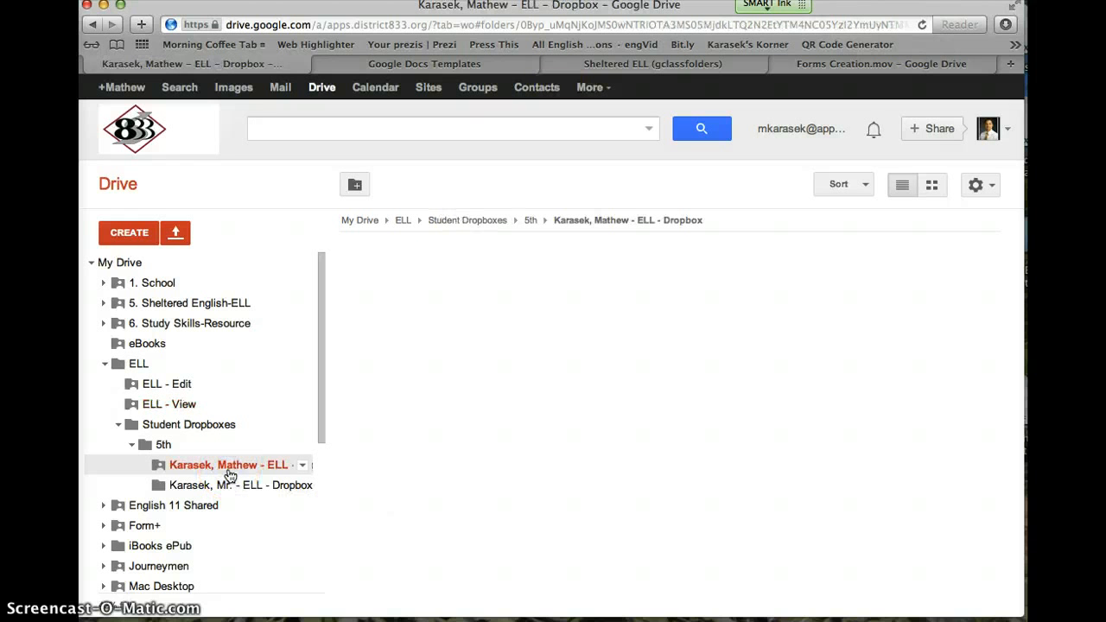
Step: Create a new shared folder named 'Graded' inside the student's dropbox
left_click(434, 448)
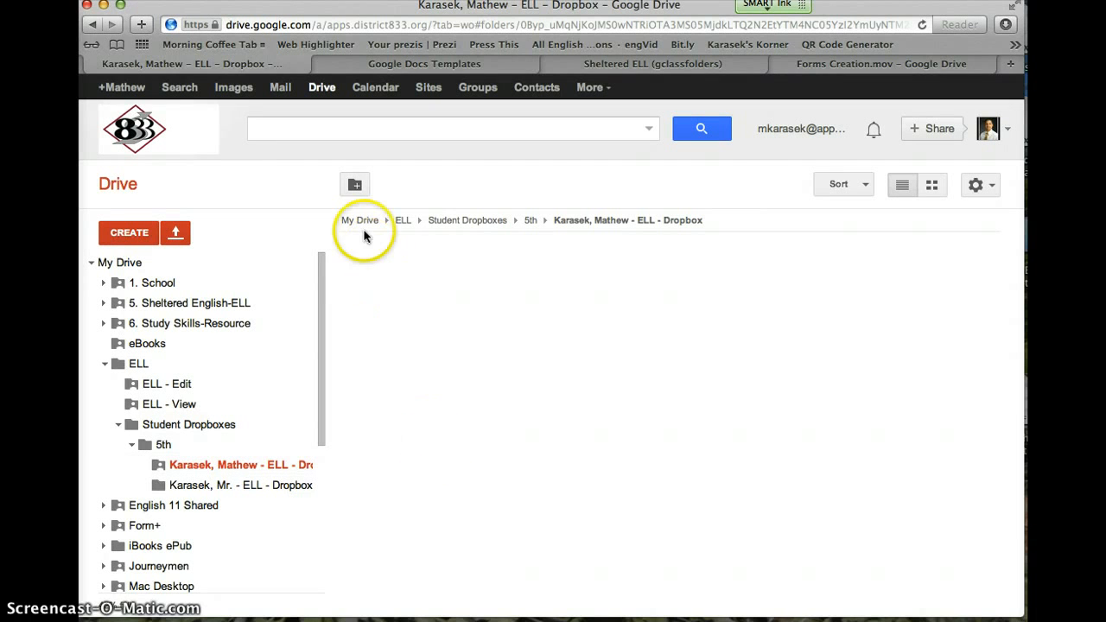
left_click(354, 187)
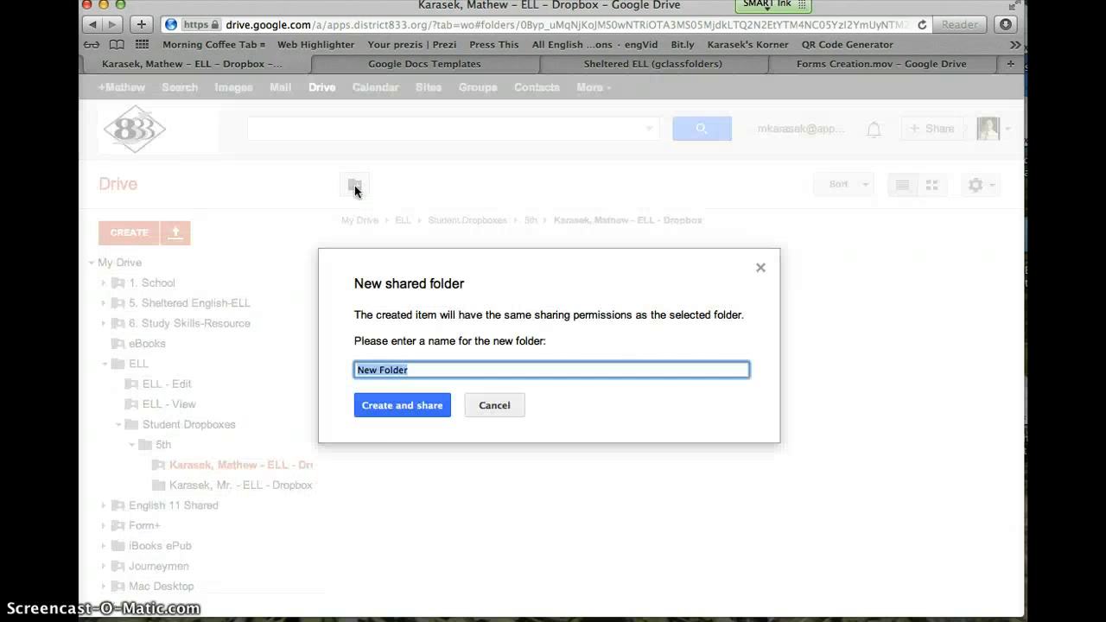
type("Created")
left_click(422, 407)
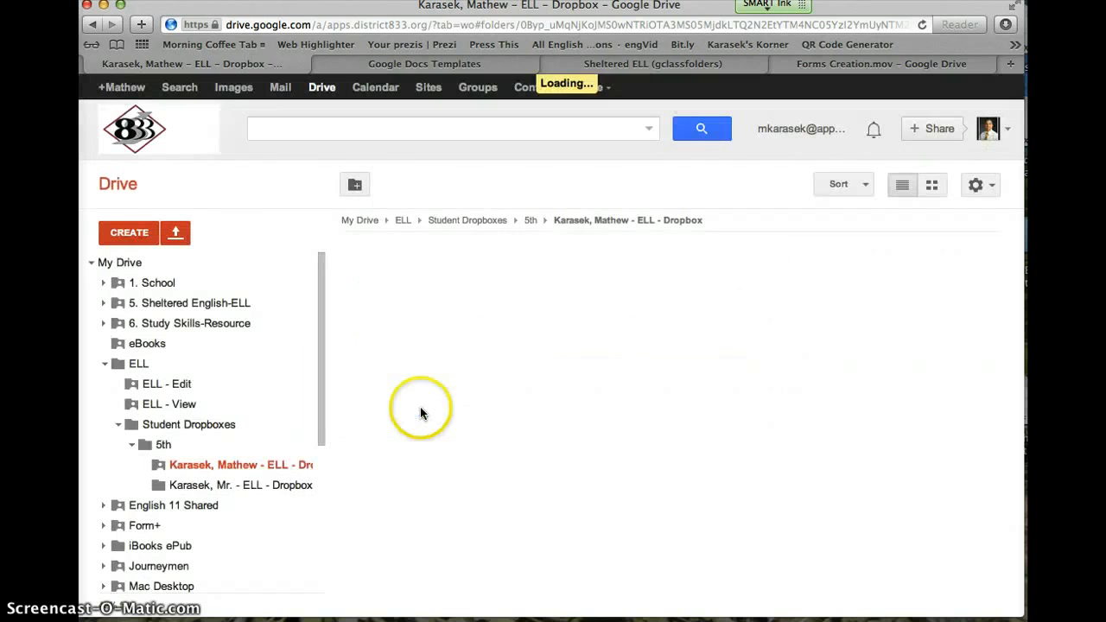
Step: Change the student's access to the Graded folder to Can view and save
left_click(353, 274)
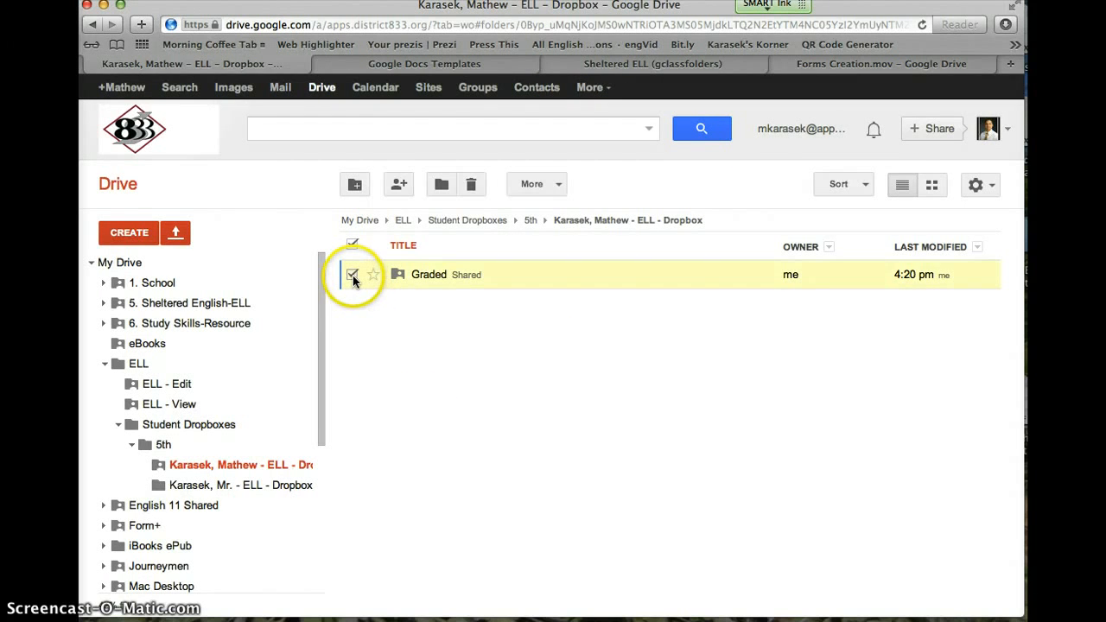
left_click(400, 187)
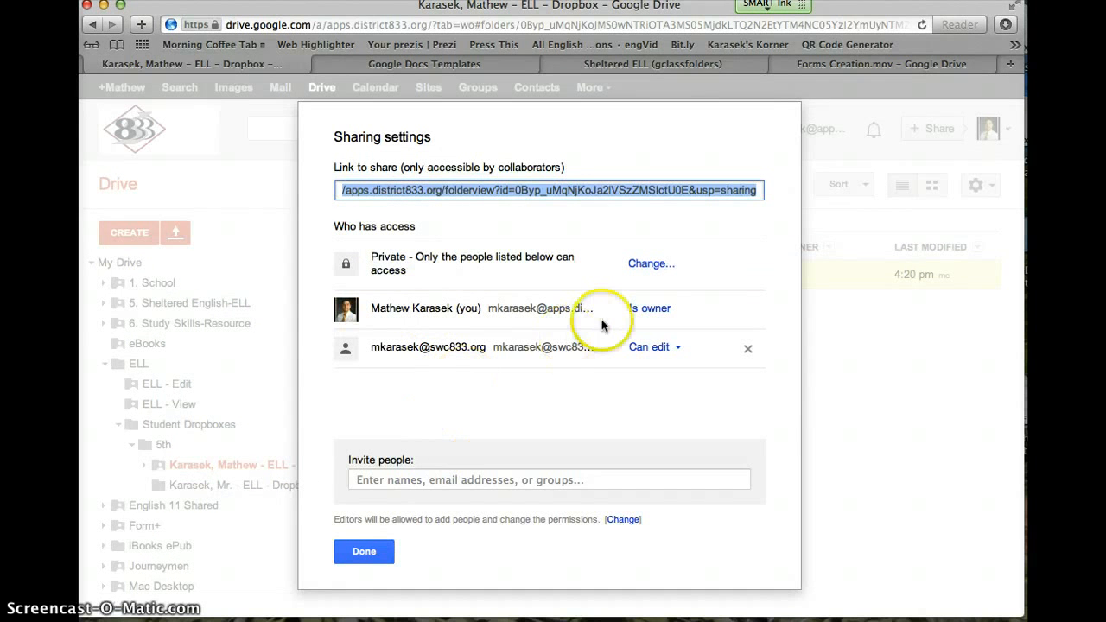
left_click(648, 347)
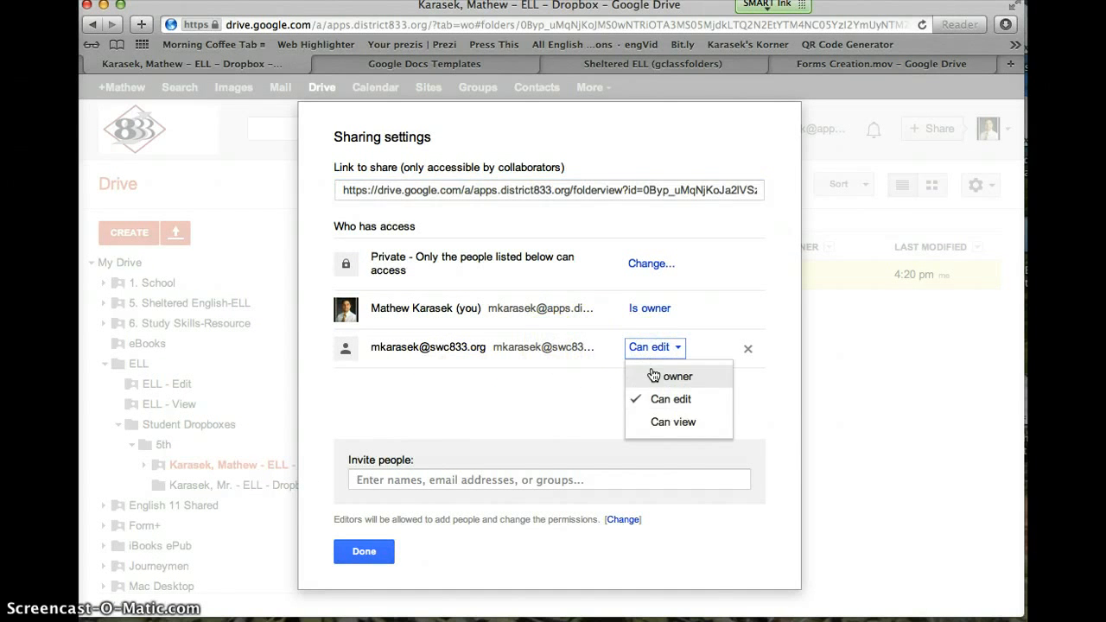
left_click(664, 422)
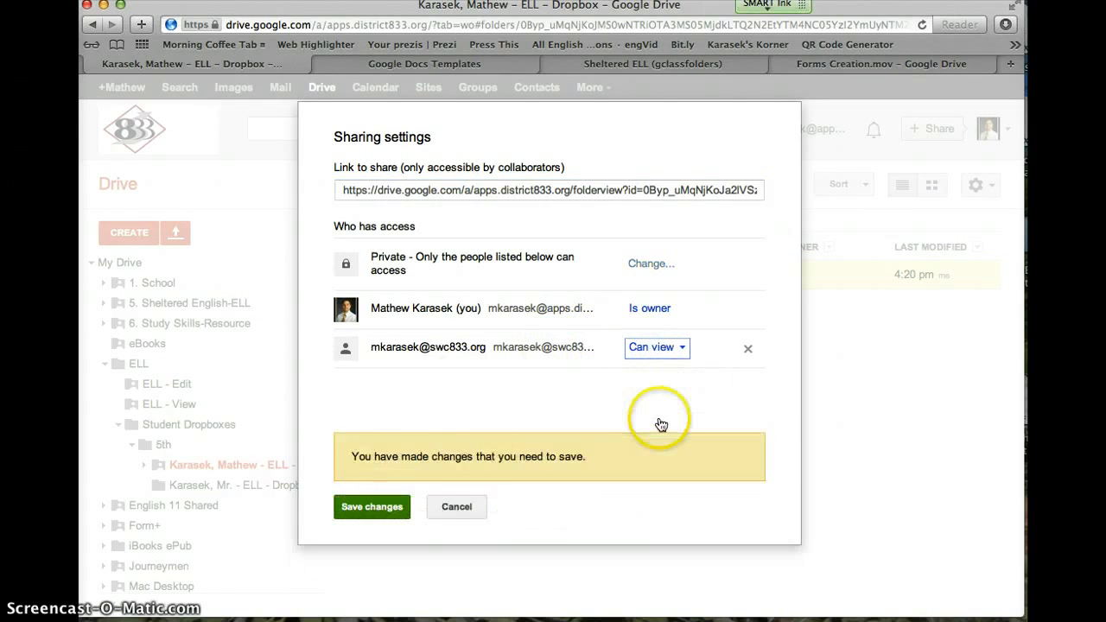
left_click(386, 508)
left_click(363, 234)
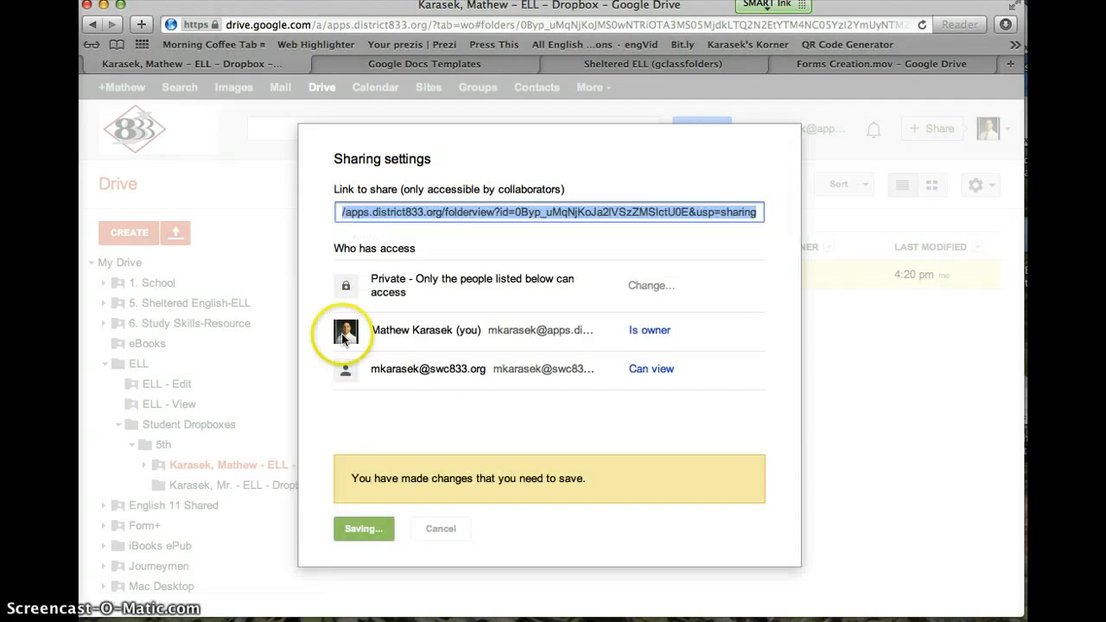
left_click(364, 572)
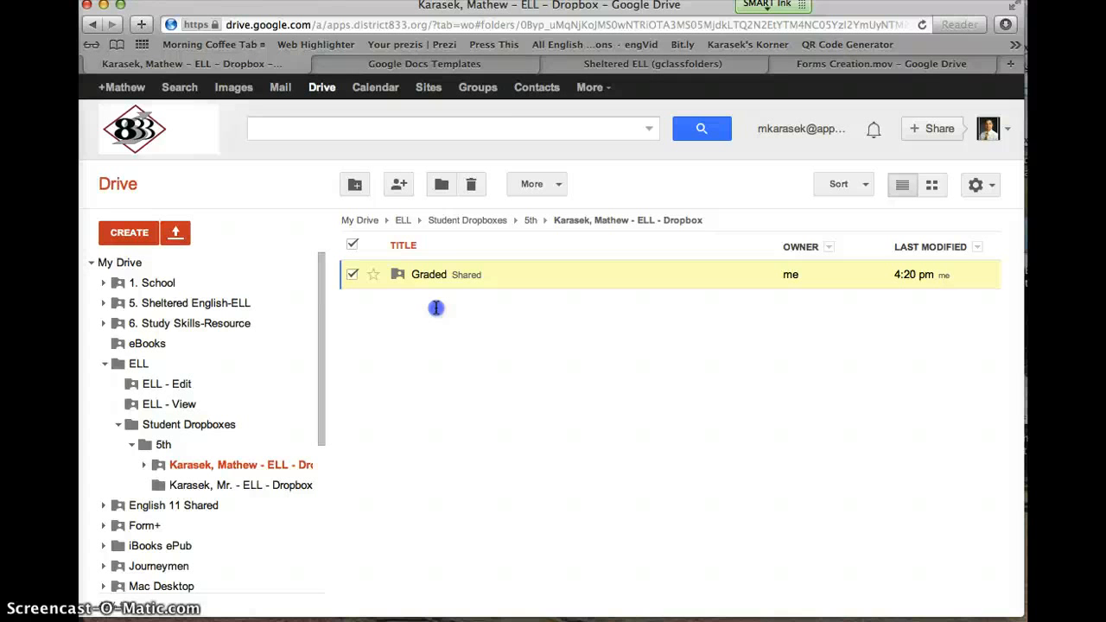
Step: Go up to the Student Dropboxes folder showing its single 5th folder
key("BackSpace")
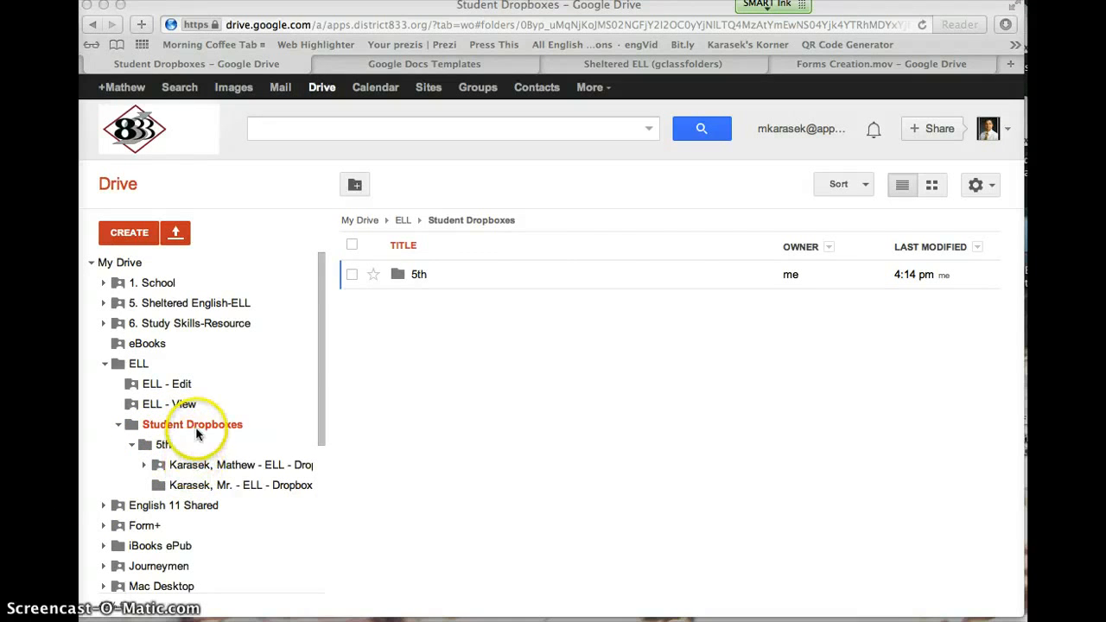
scroll(186, 479, "down", 6)
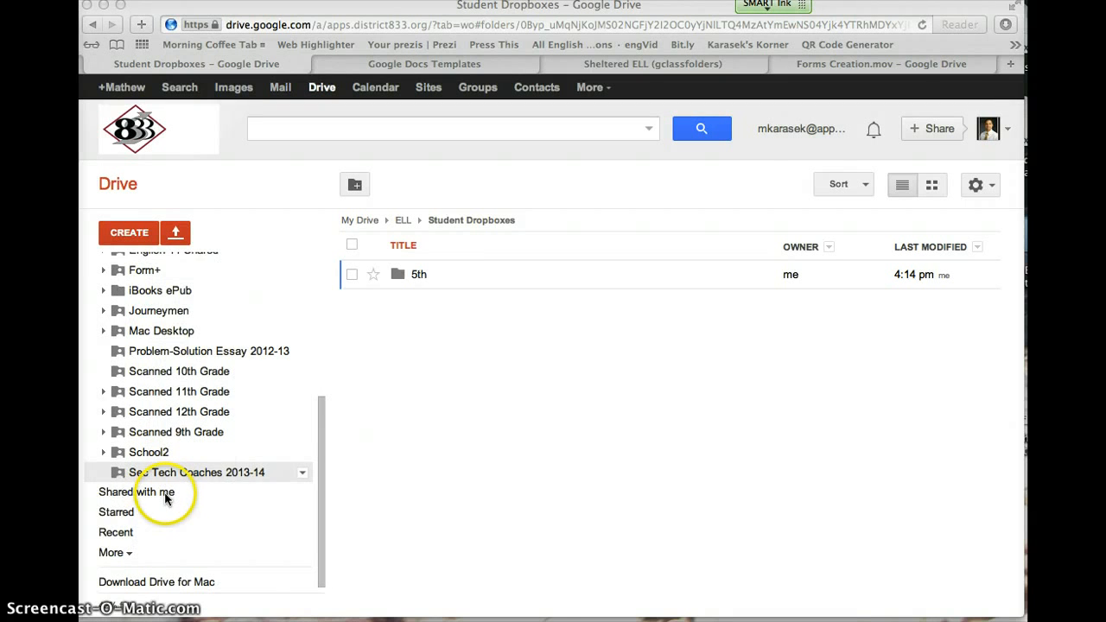
scroll(167, 498, "up", 6)
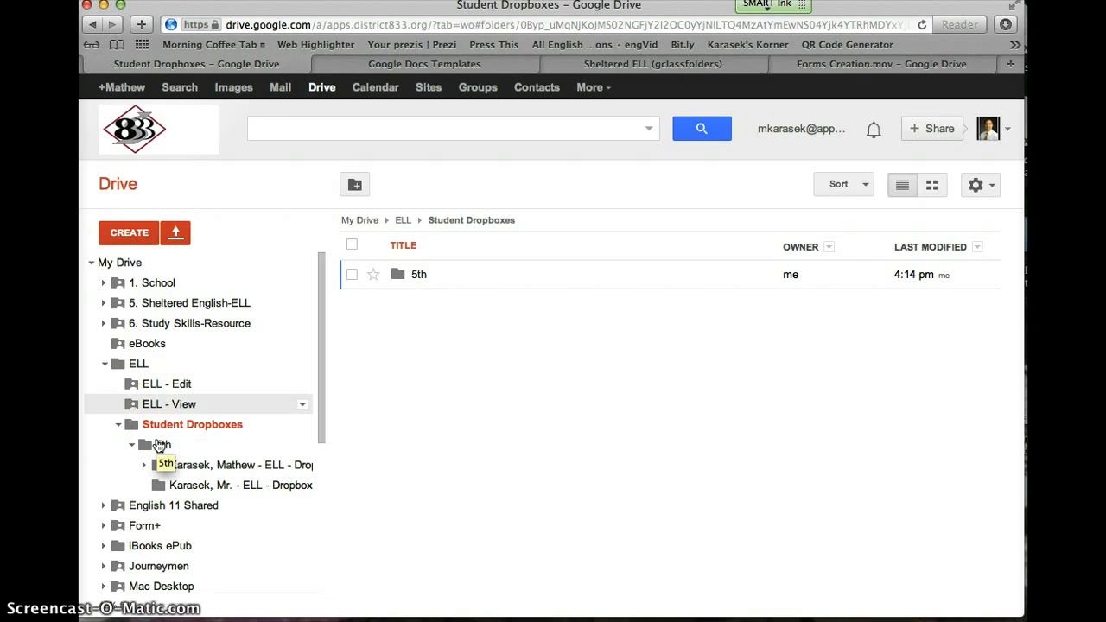
Step: Open the ELL folder, select all three of its items, and search Drive for the student's e-mail address
left_click(139, 364)
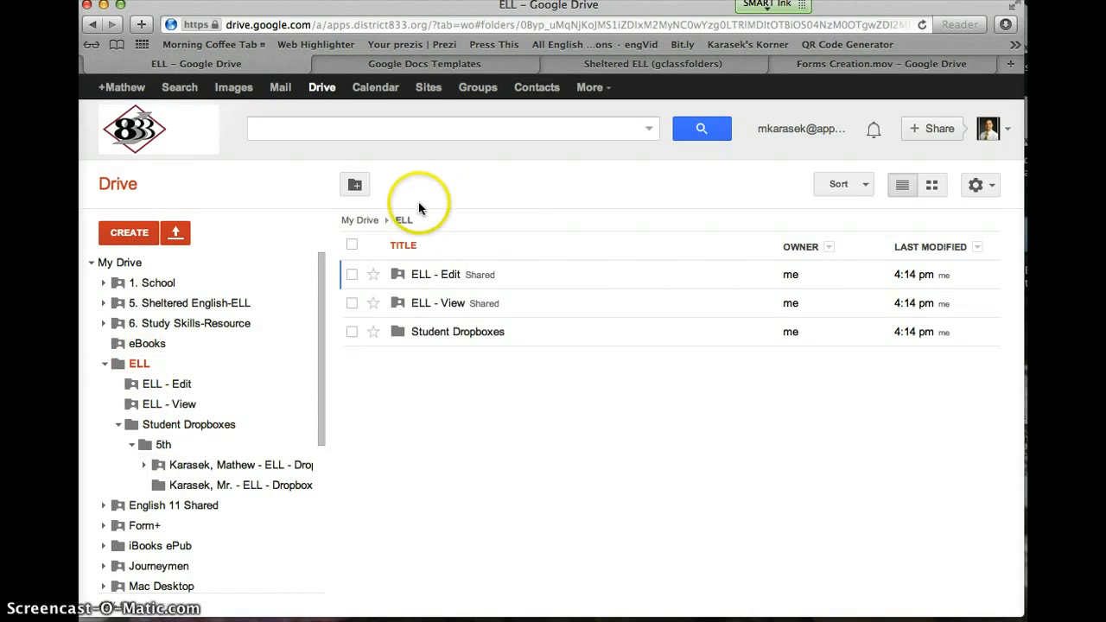
mouse_move(303, 367)
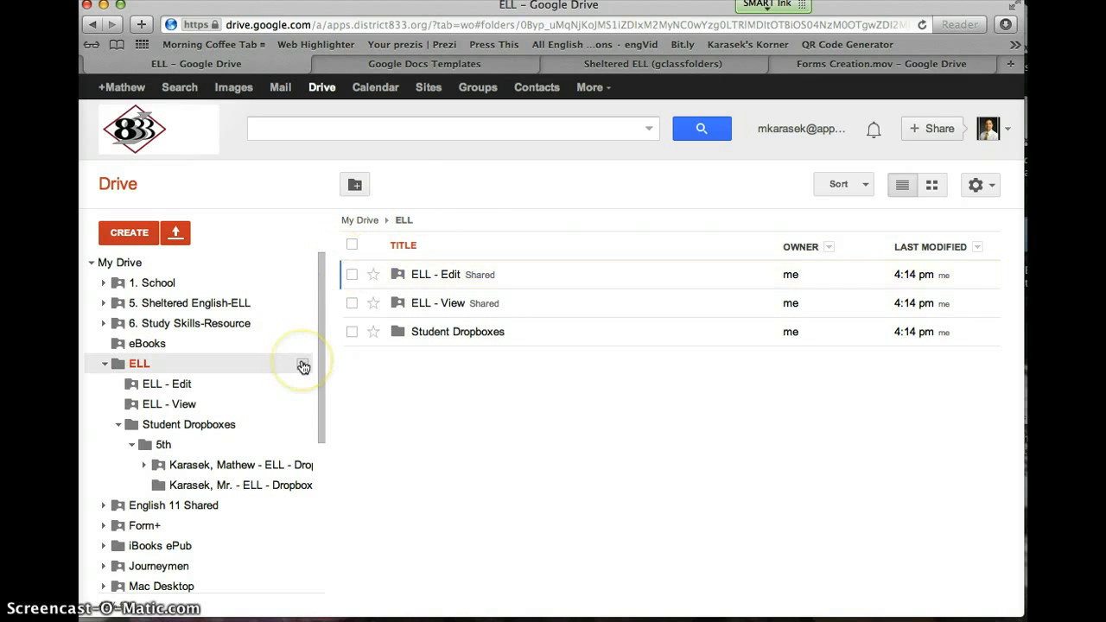
left_click(352, 245)
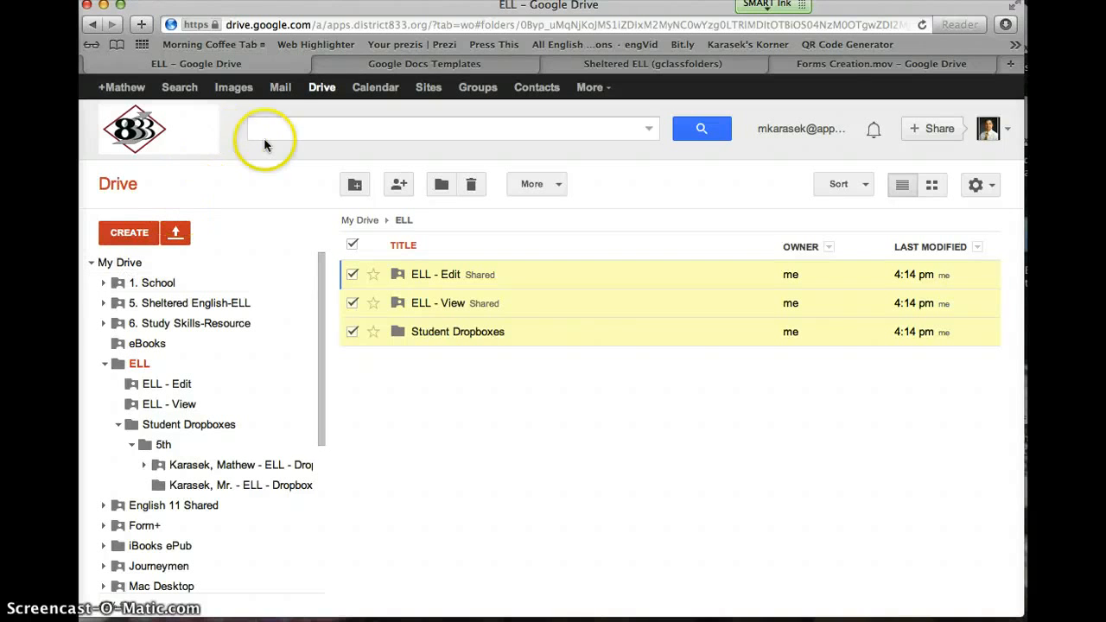
left_click(289, 129)
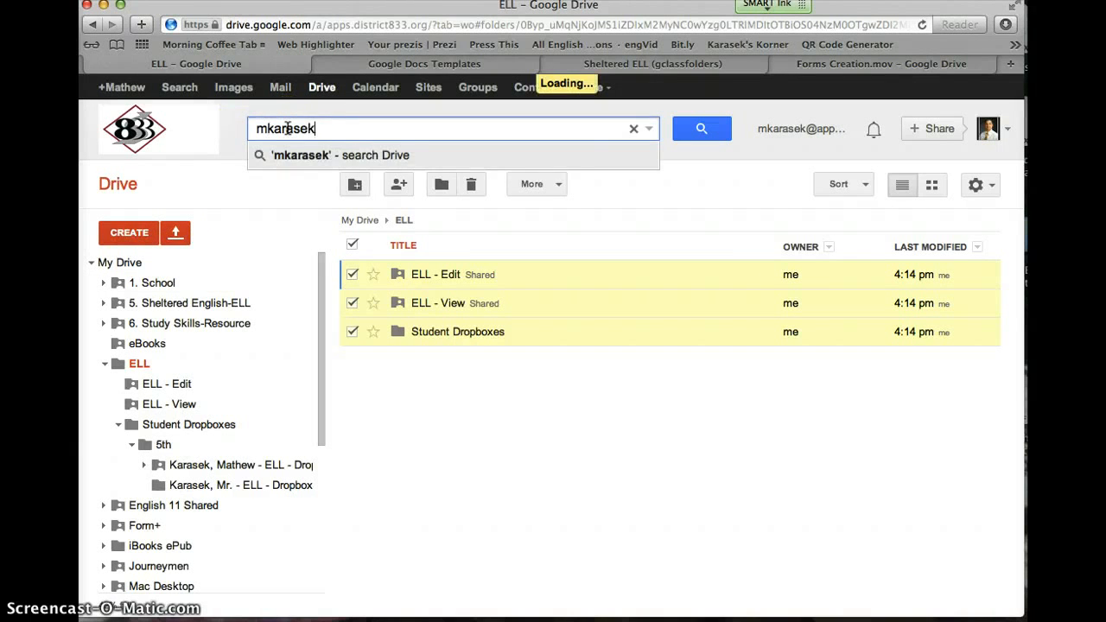
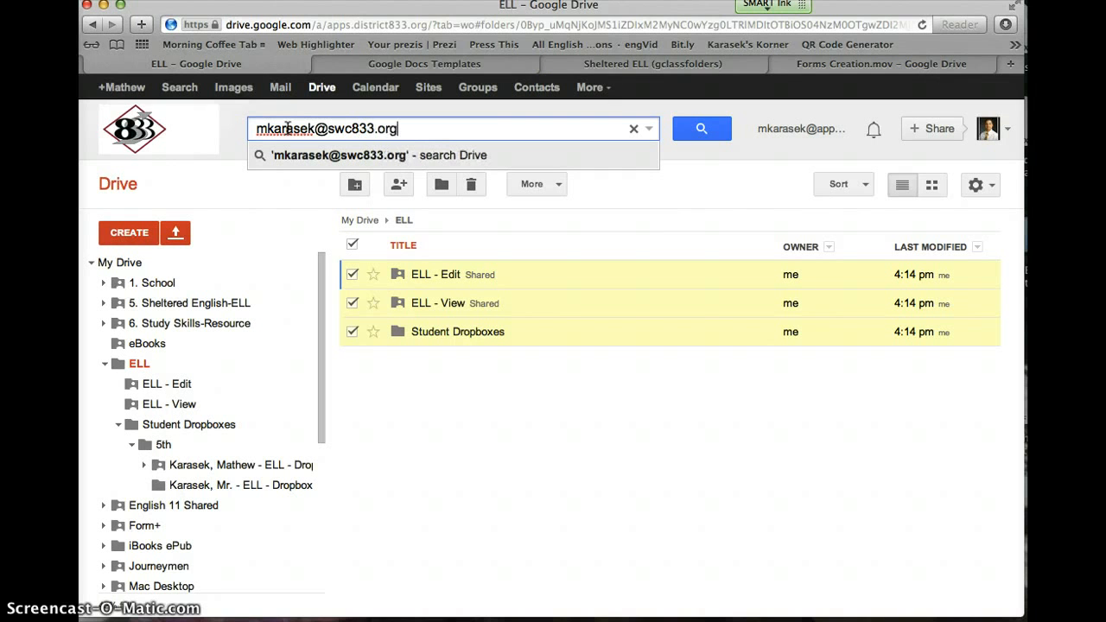